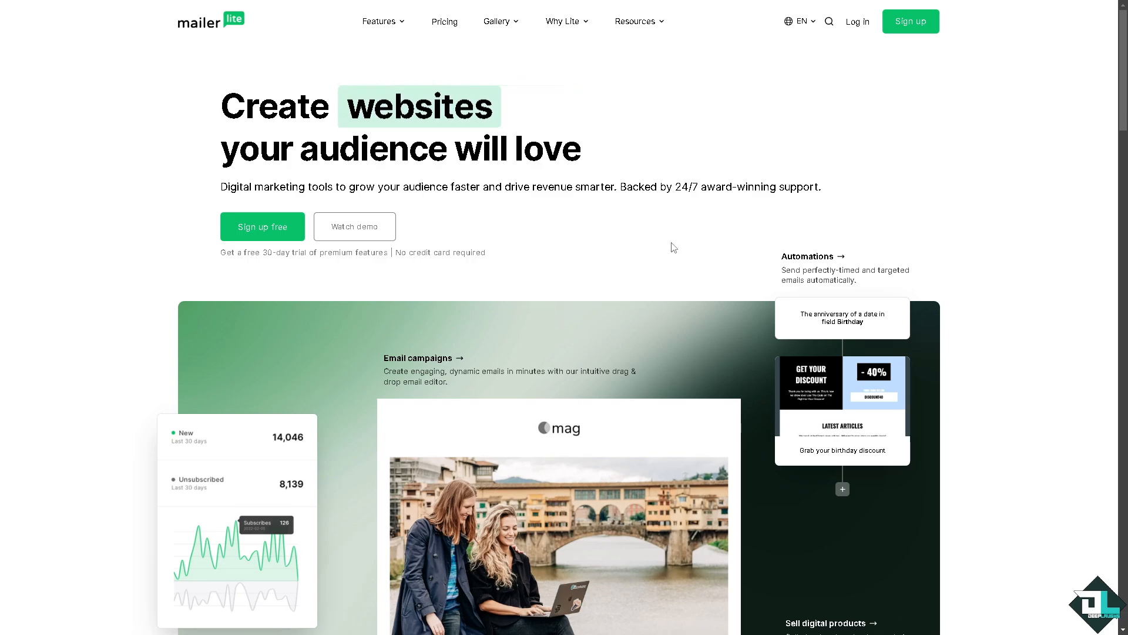
Open the account log-in page and go from there to the sign-up for a new account
click(854, 26)
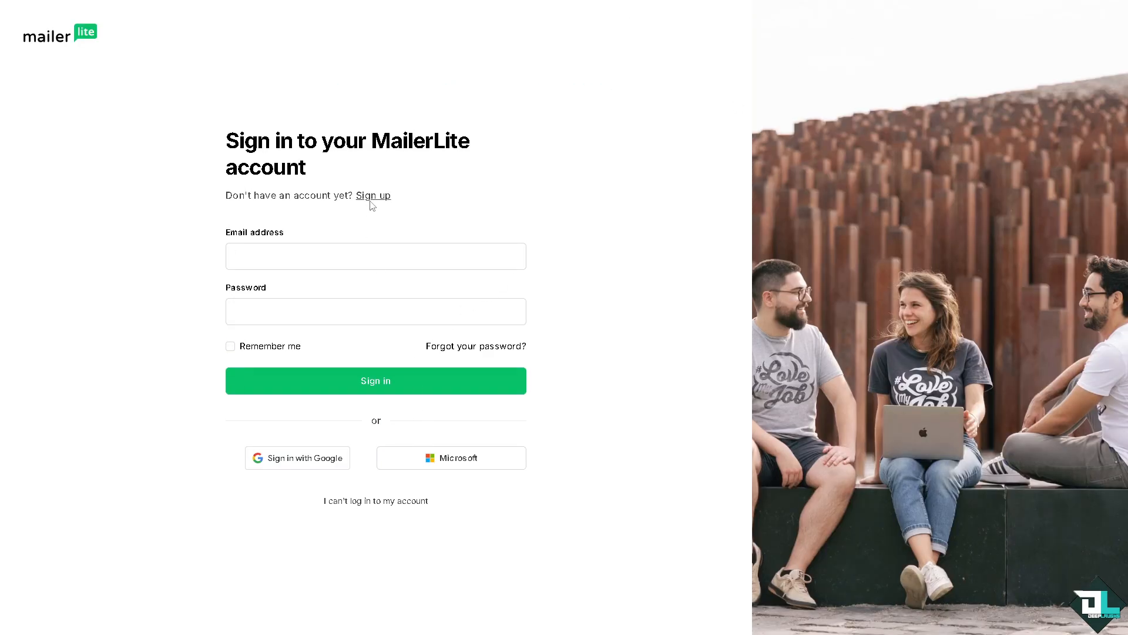
click(373, 197)
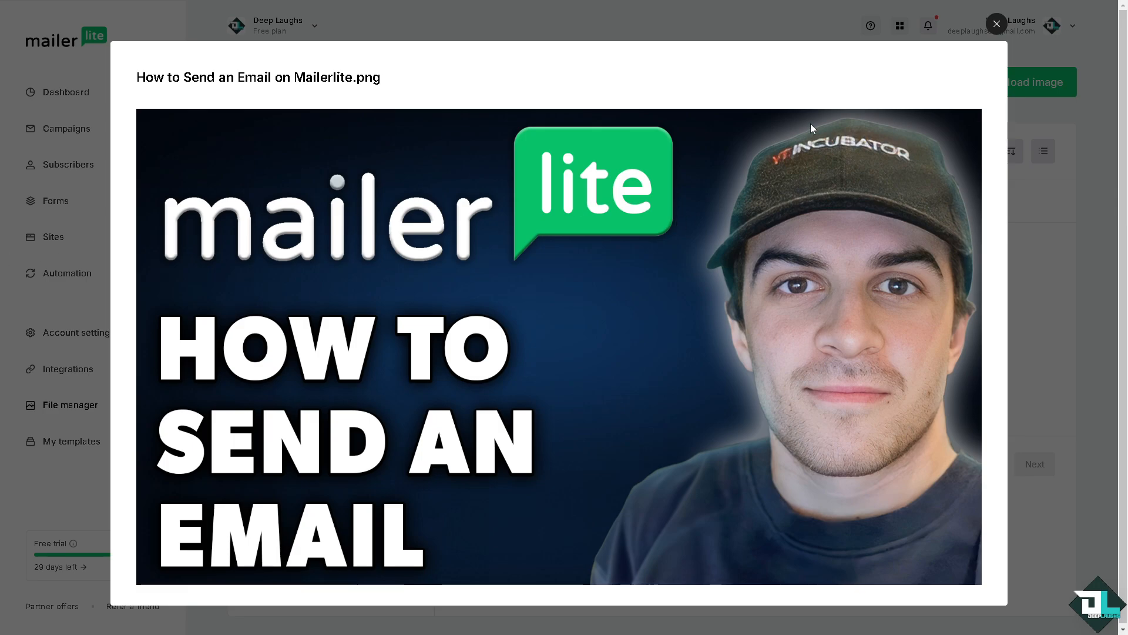
Close the image preview and create a new regular campaign from the Campaigns section
click(997, 24)
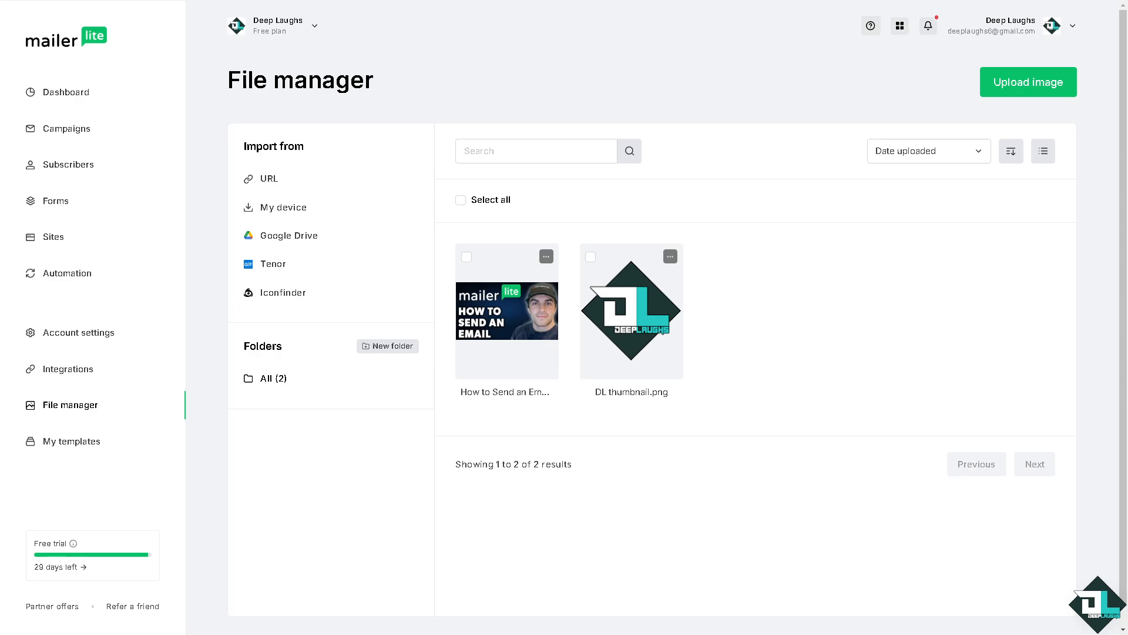
click(59, 134)
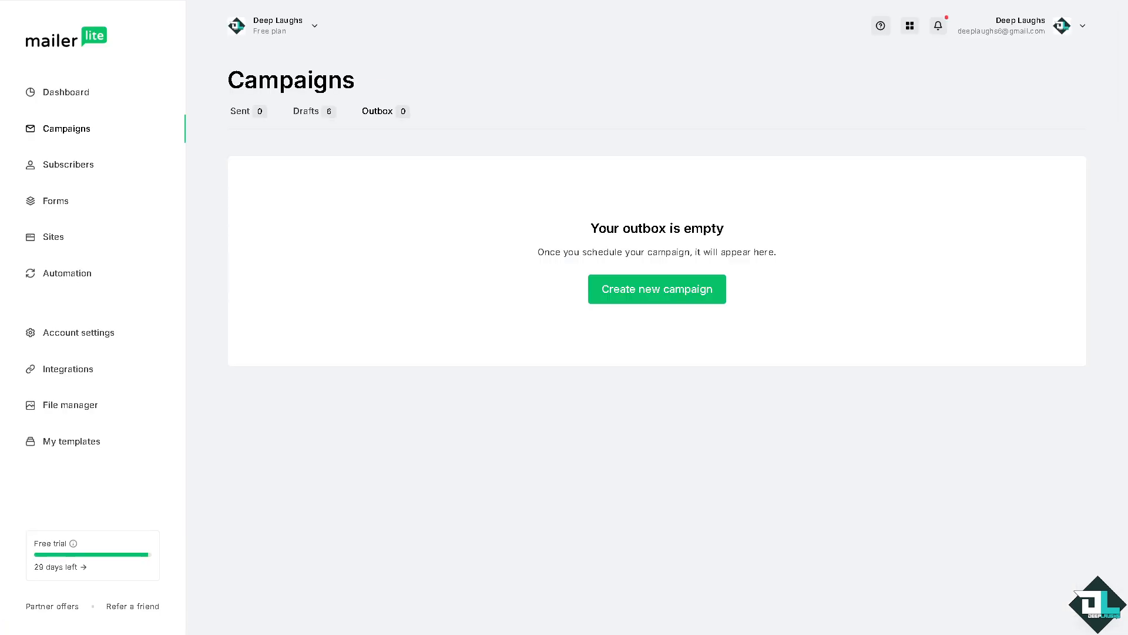
click(679, 292)
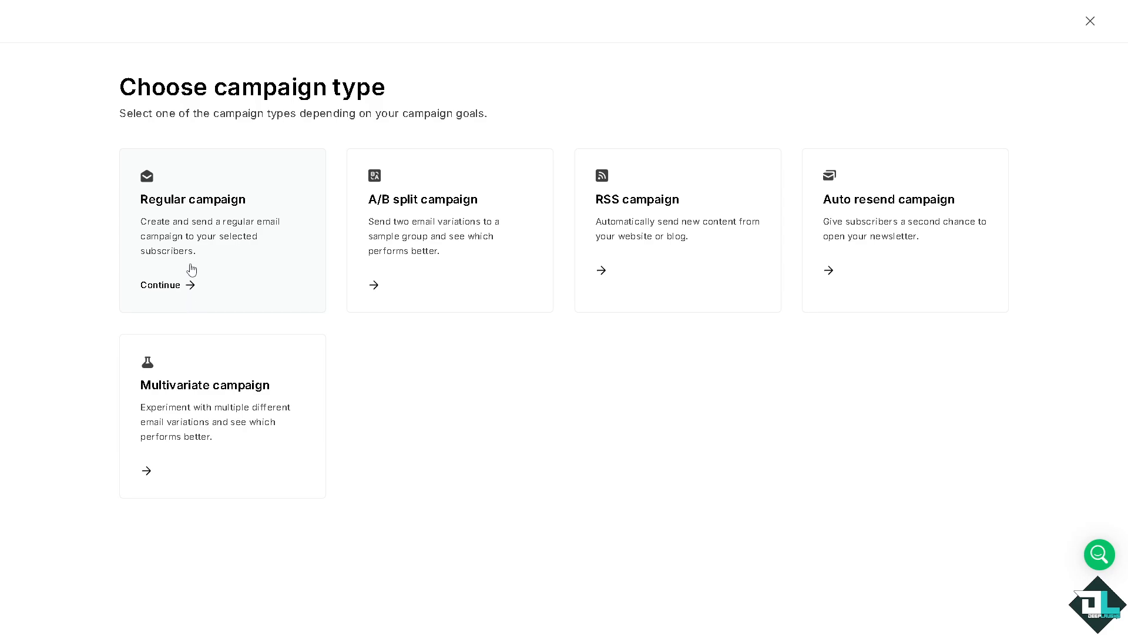
click(191, 285)
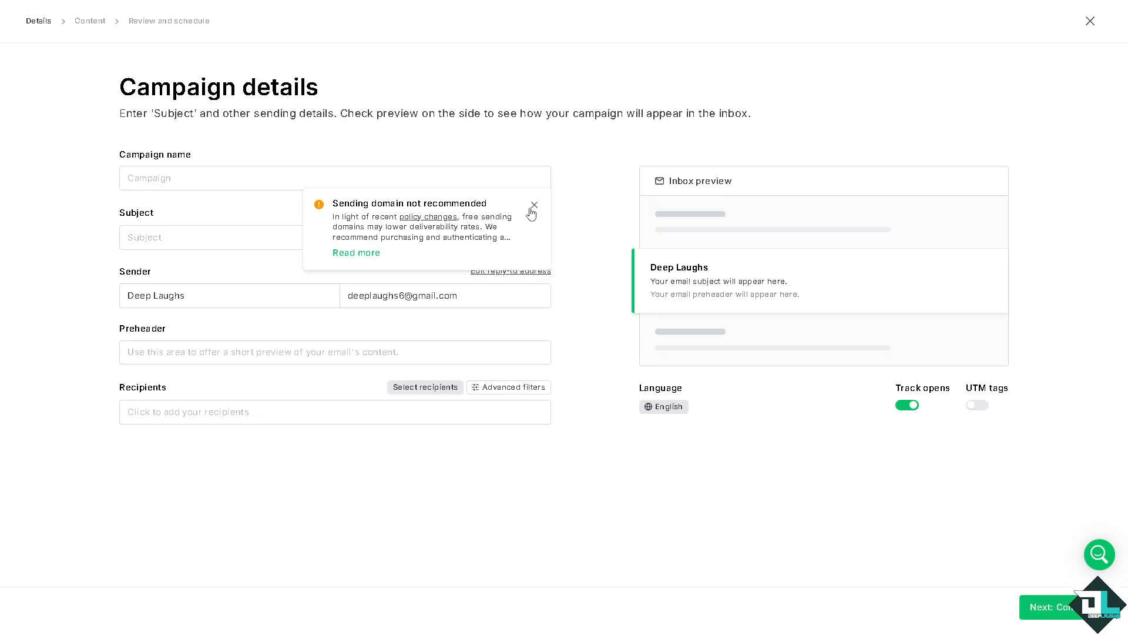
Dismiss the sending domain notice and set the campaign name, subject and preheader all to "How to Send an Email on Mailerlite"
click(534, 205)
click(243, 176)
text(How to Send an Email on Mailerlite)
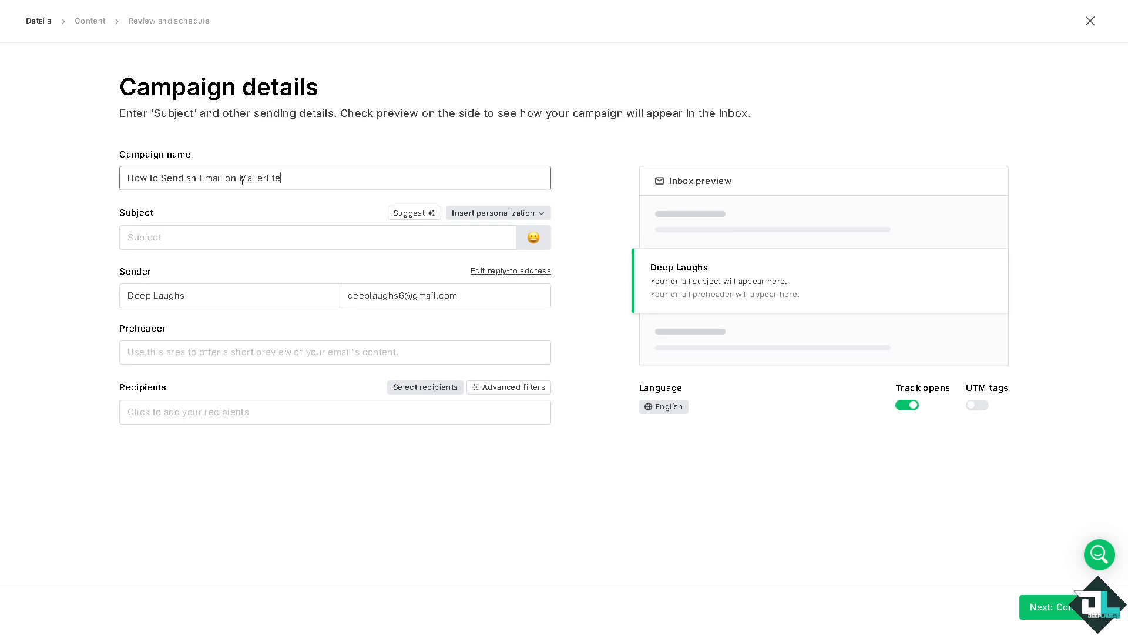
click(205, 238)
text(How to Send an Email on Mailerlite)
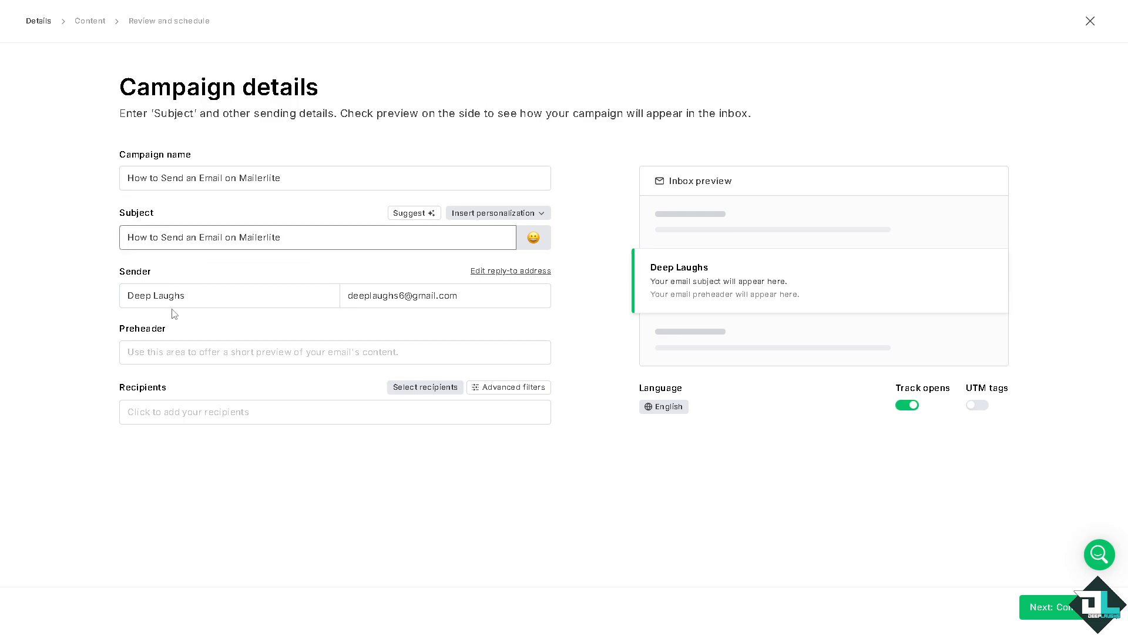
click(208, 351)
text(How to Send an Email on Mailerlite)
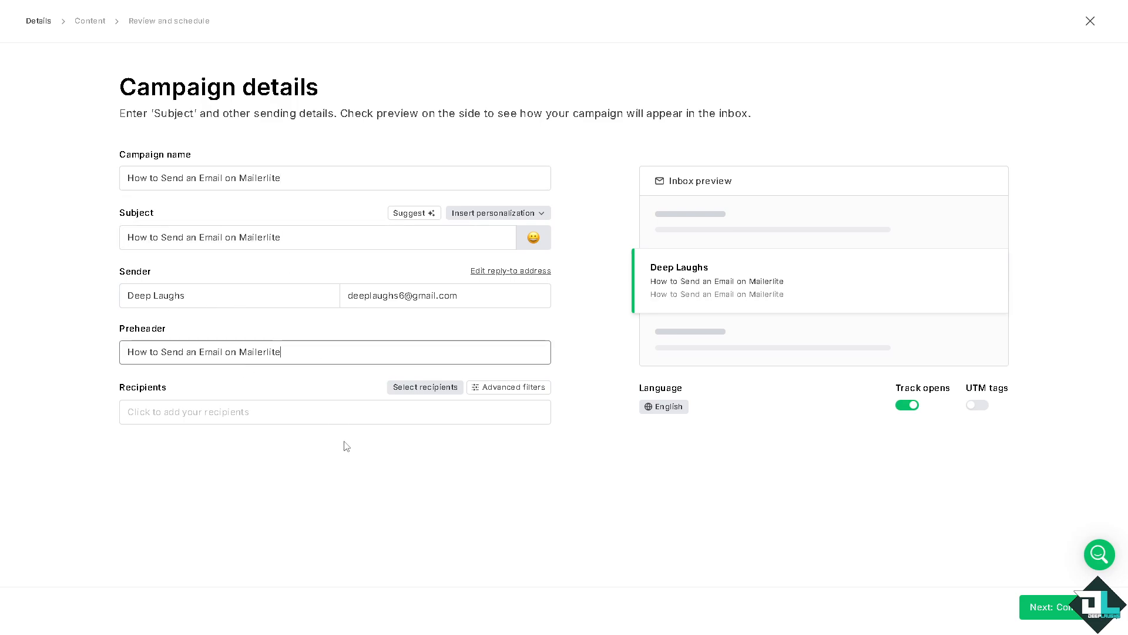
Add all active subscribers as recipients and enable UTM tags, then continue to the campaign's content stage
click(368, 418)
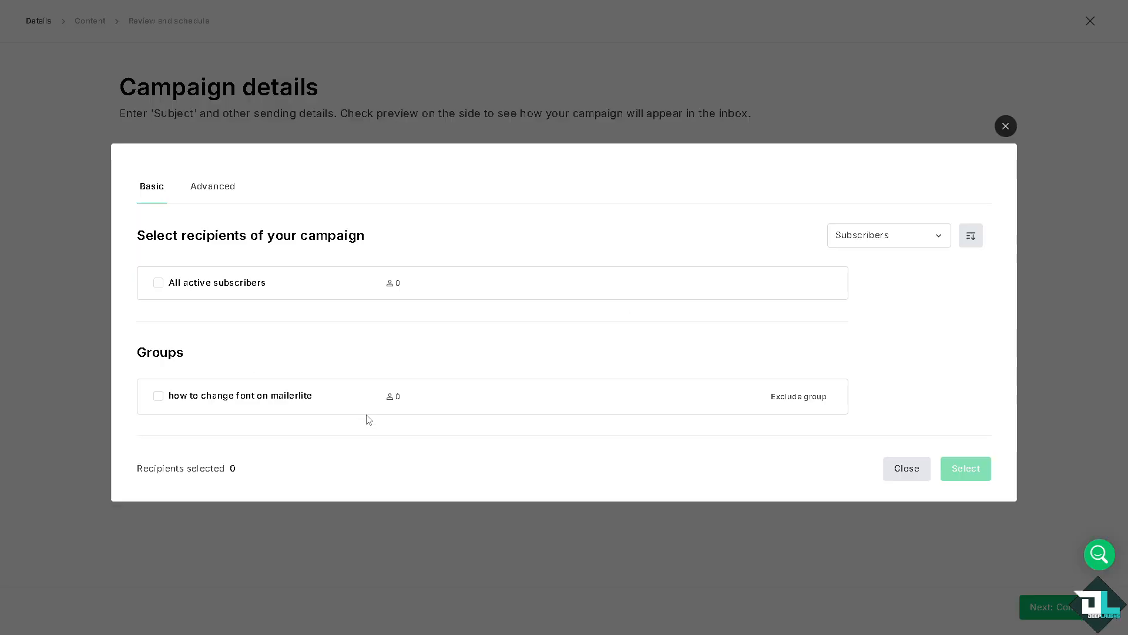
click(158, 283)
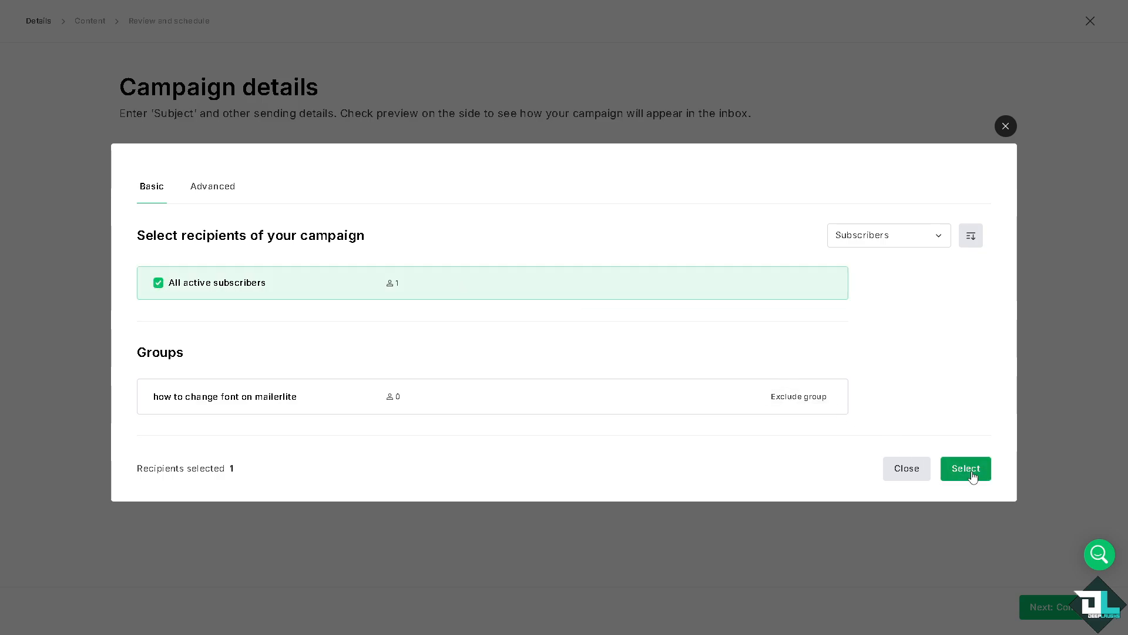
click(972, 471)
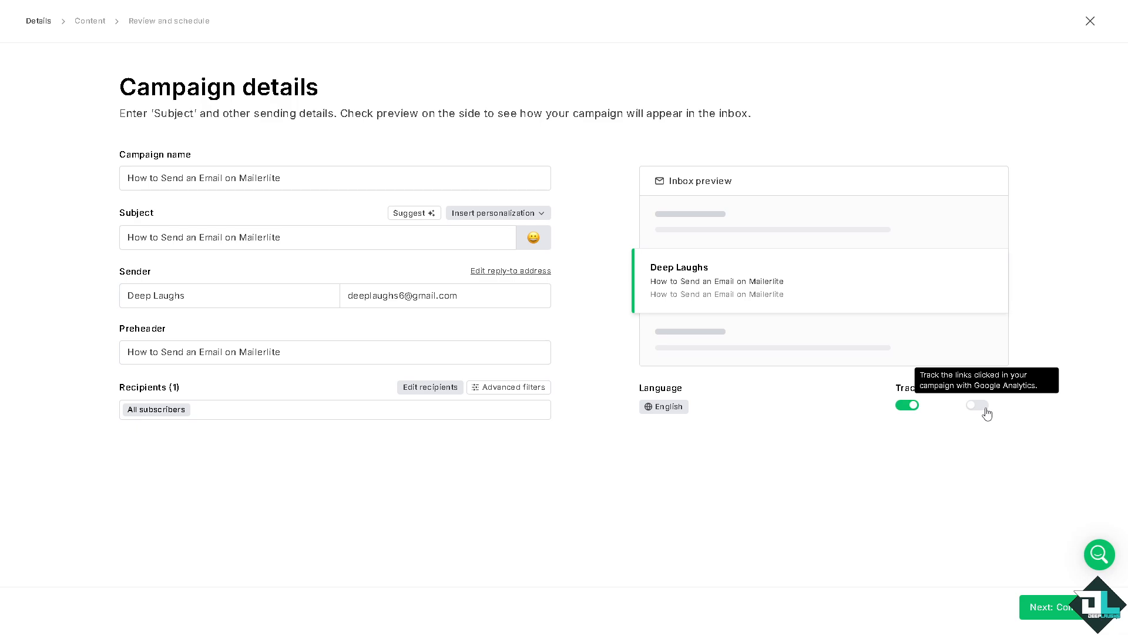
click(984, 411)
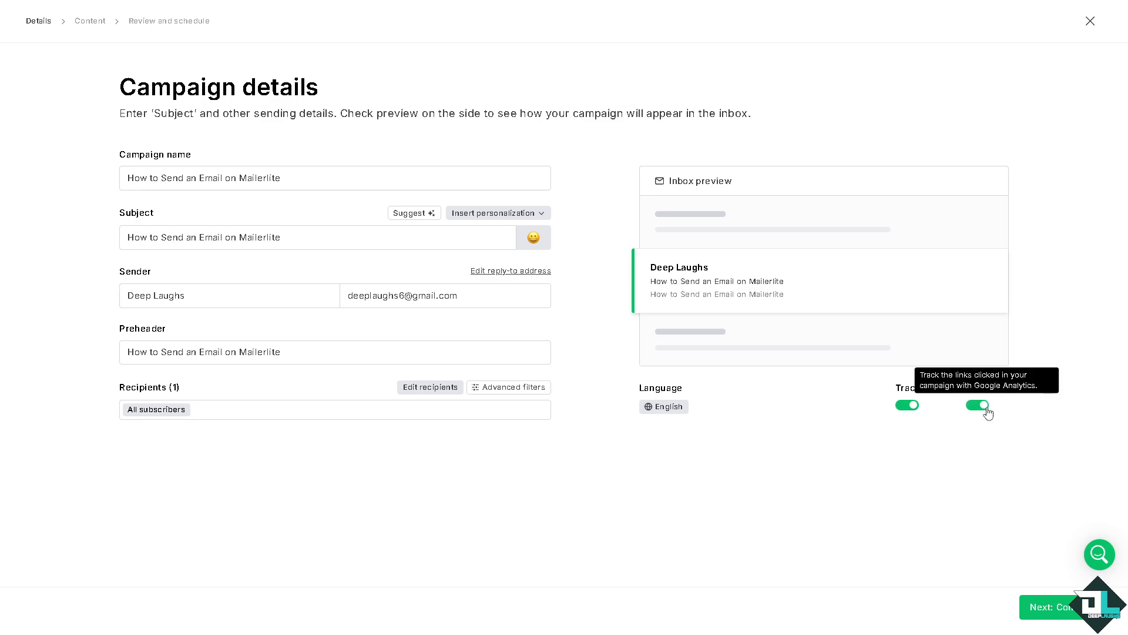
click(1049, 607)
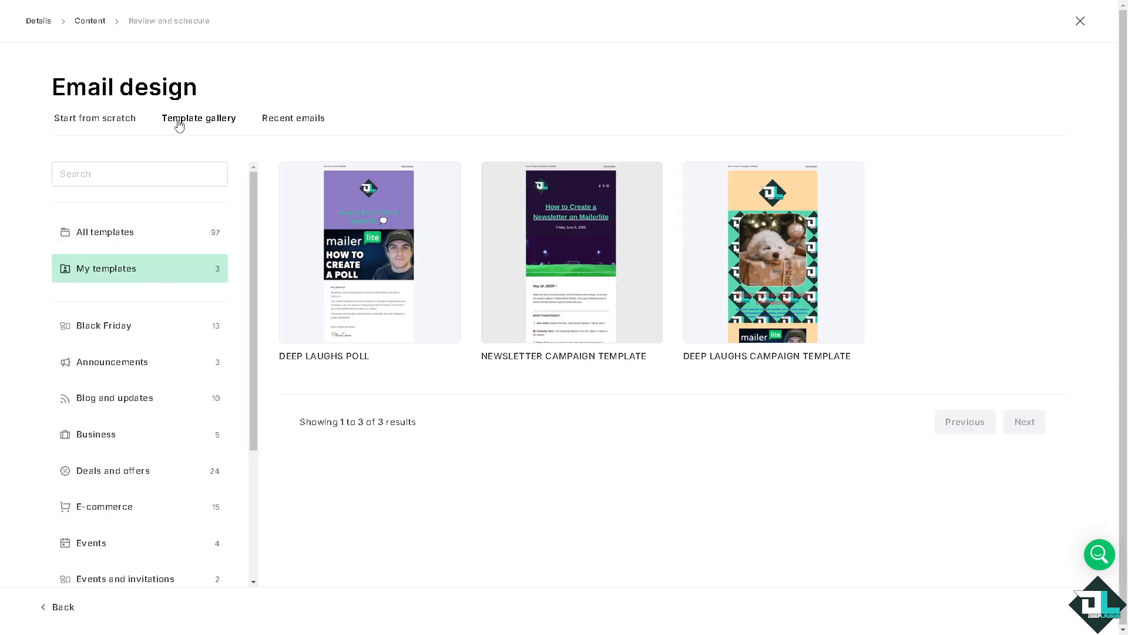
Search all templates in the template gallery for "EMAIL"
click(137, 242)
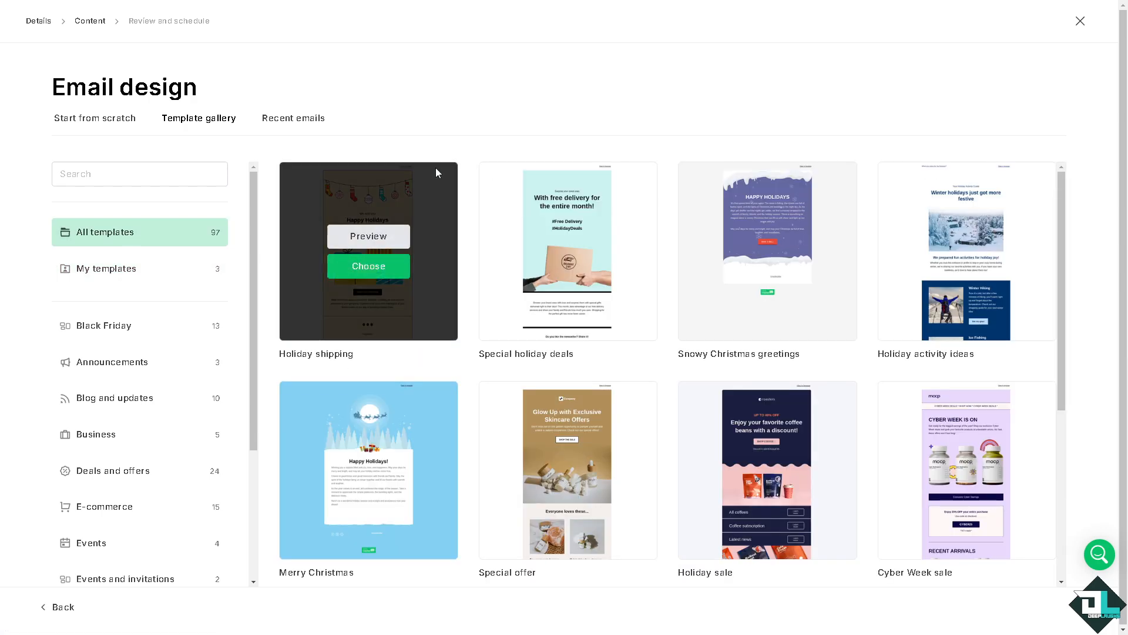
click(157, 167)
text(EMAIL)
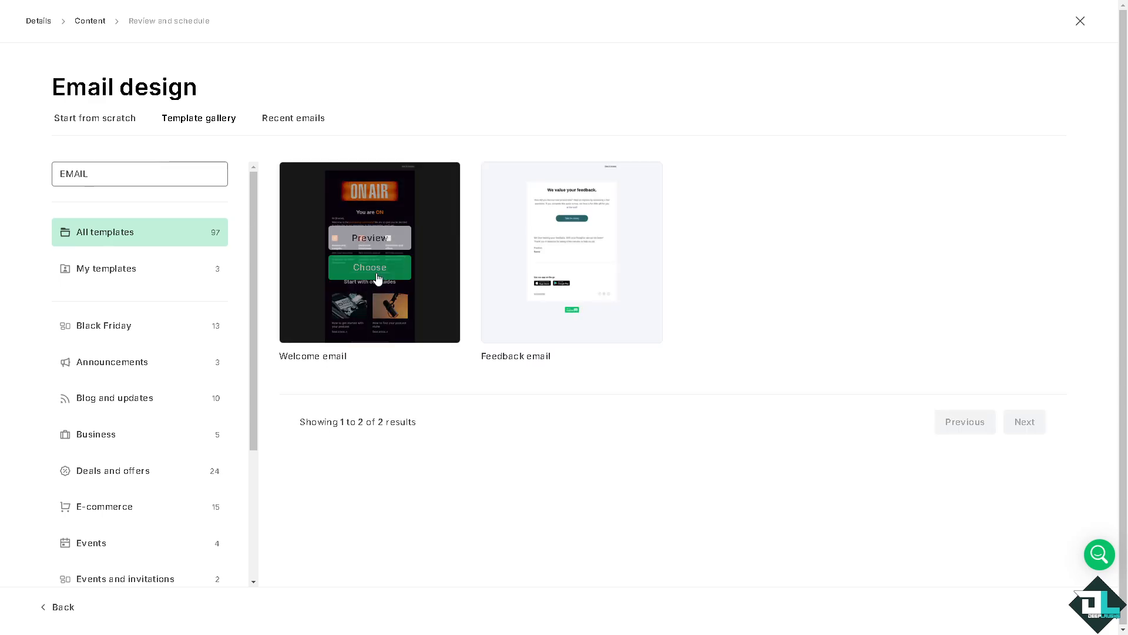
Preview the full Welcome email template and select it as the campaign's design
mouse_move(410, 245)
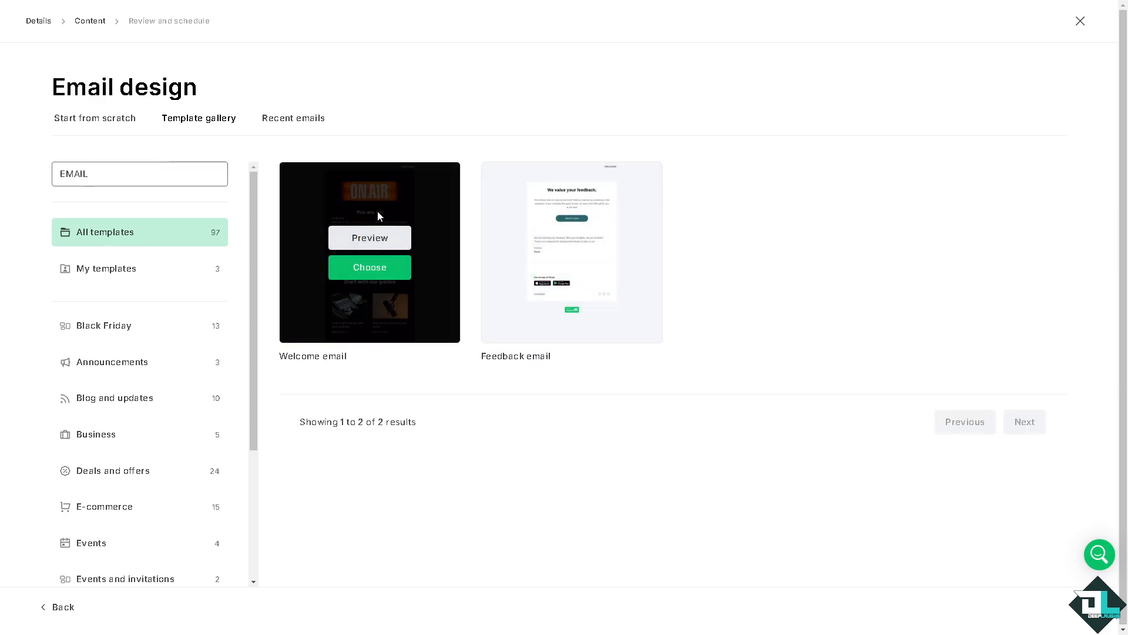
mouse_move(513, 247)
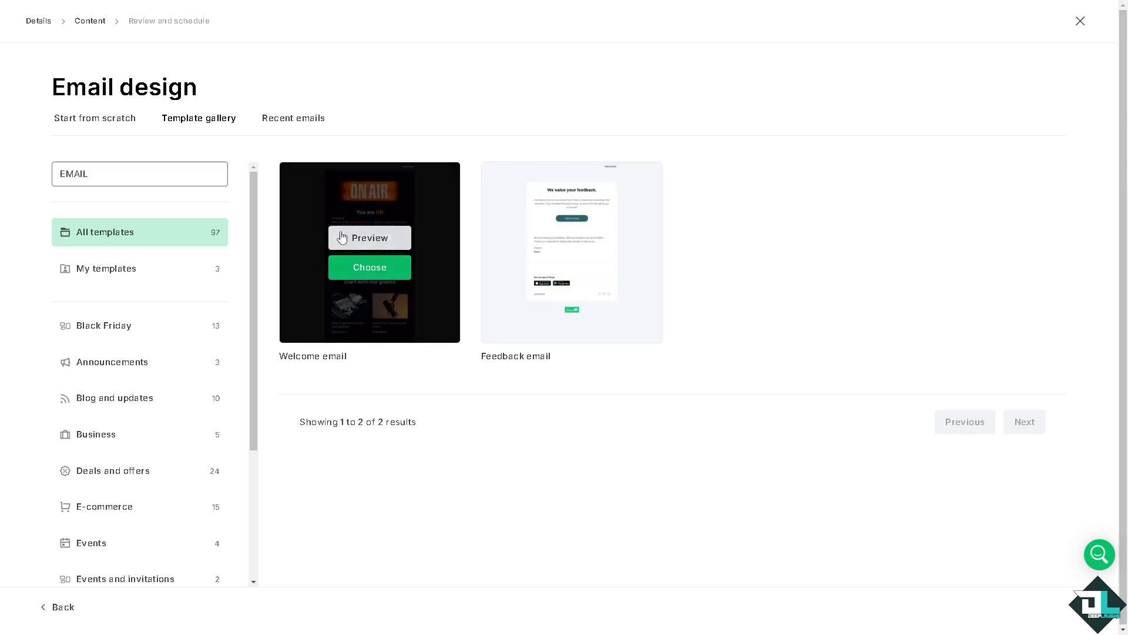
click(366, 241)
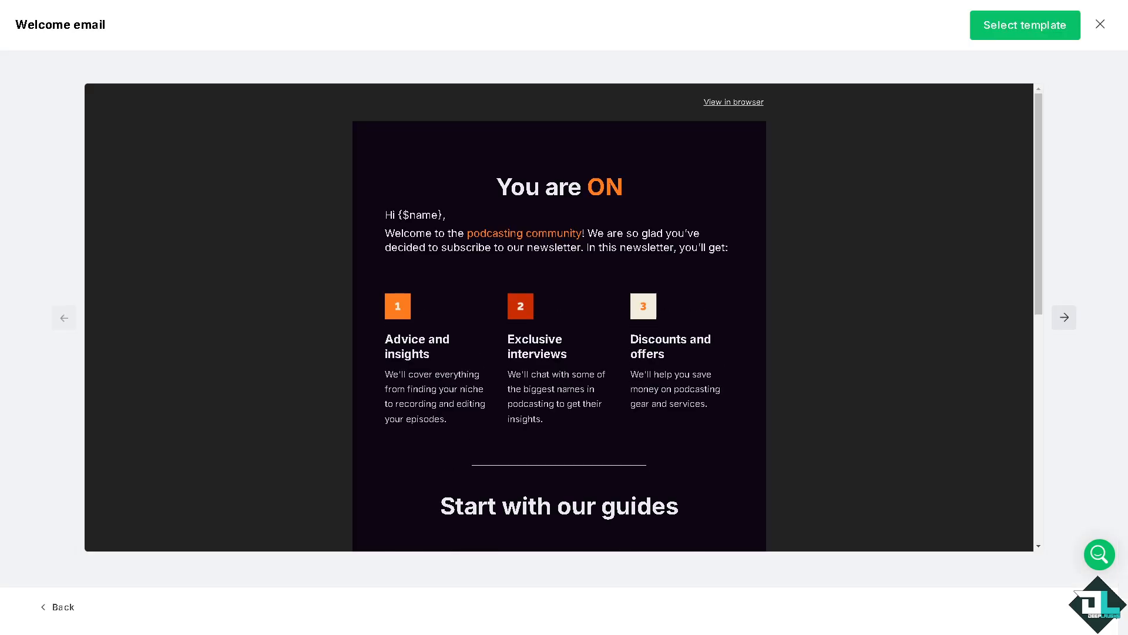
scroll(635, 327, down, 10)
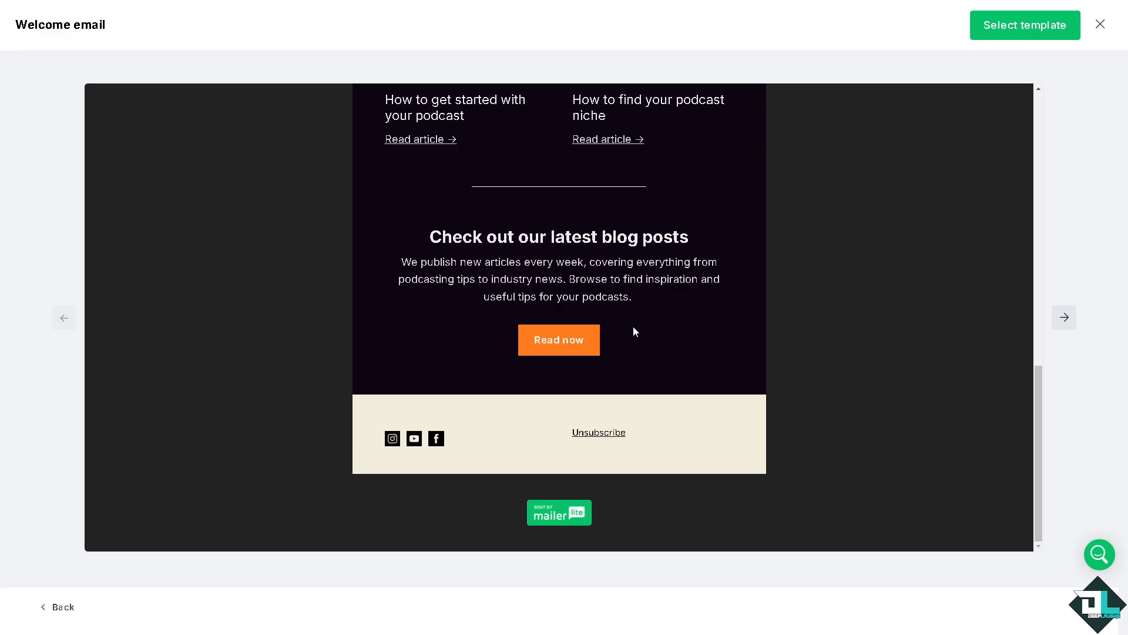
scroll(633, 327, up, 6)
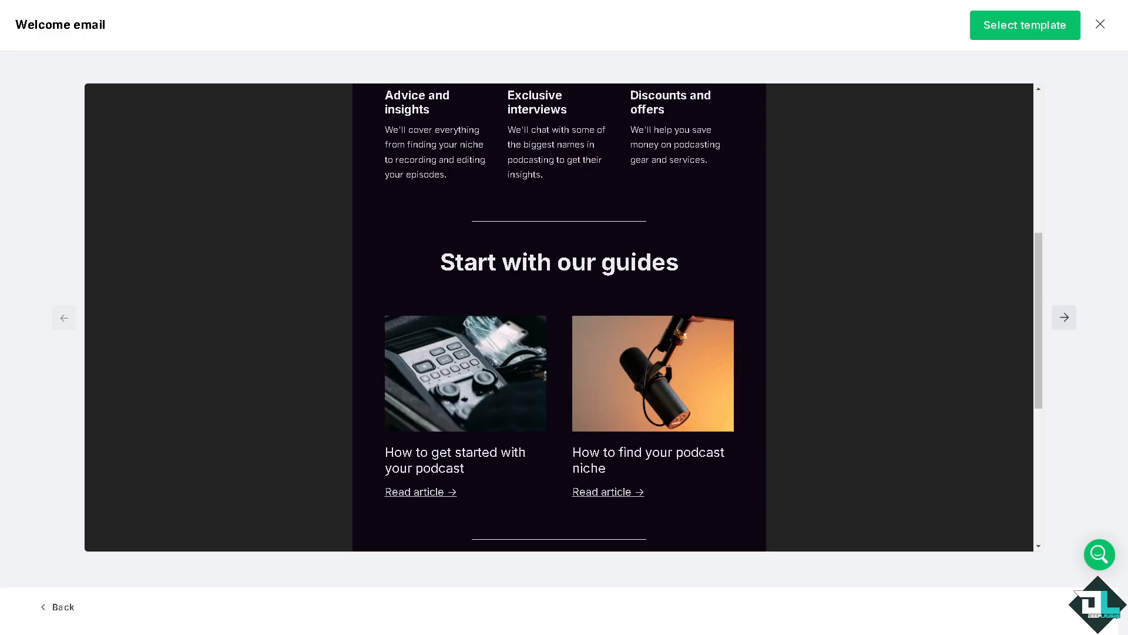
scroll(708, 234, up, 1)
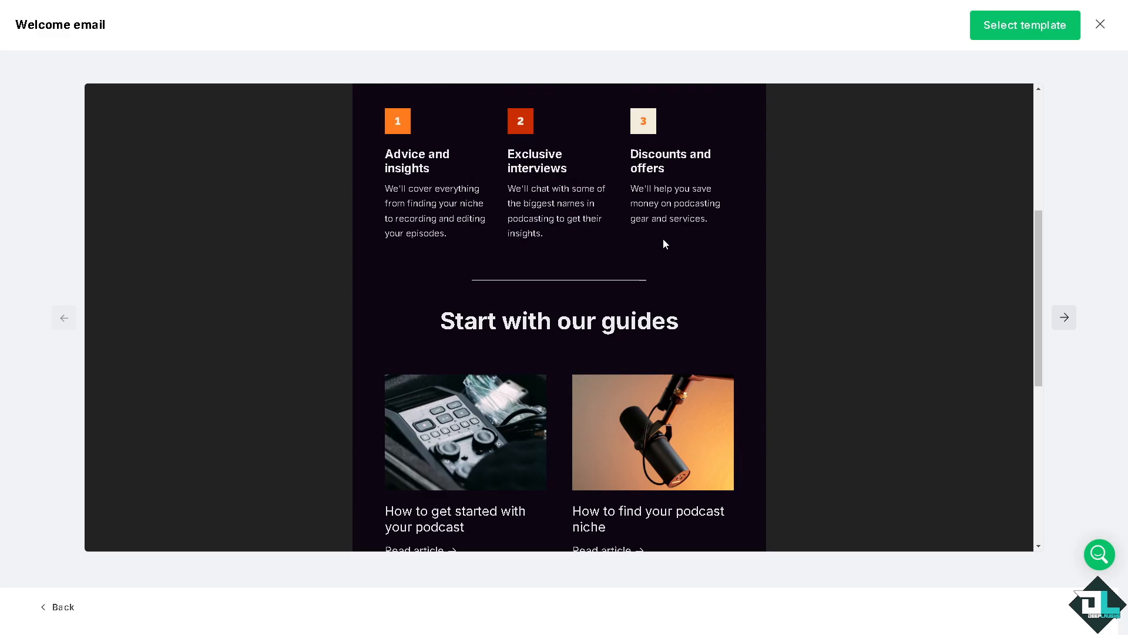
scroll(664, 241, up, 4)
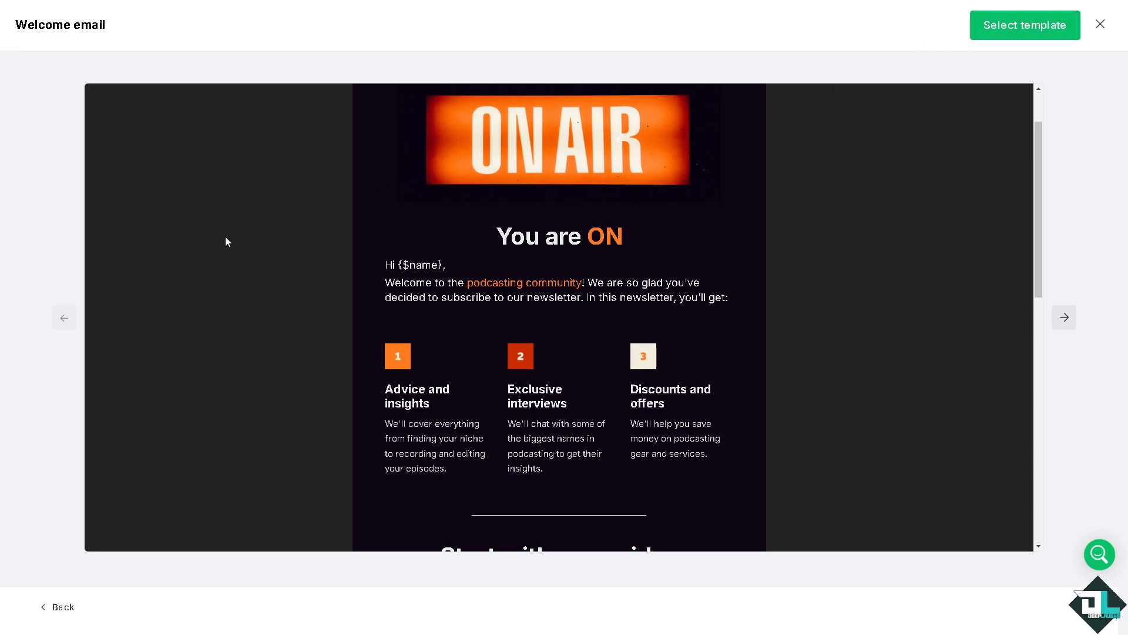
click(1045, 26)
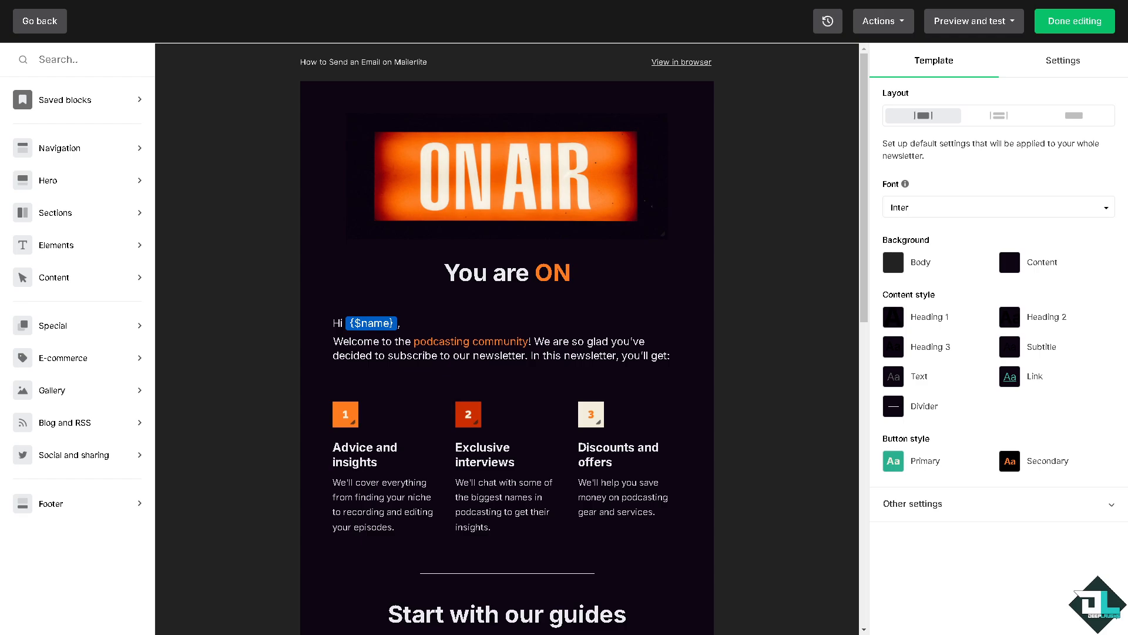
Replace the ON AIR hero image with the stored image "How to Send an Email on Mailerlite.png"
click(480, 201)
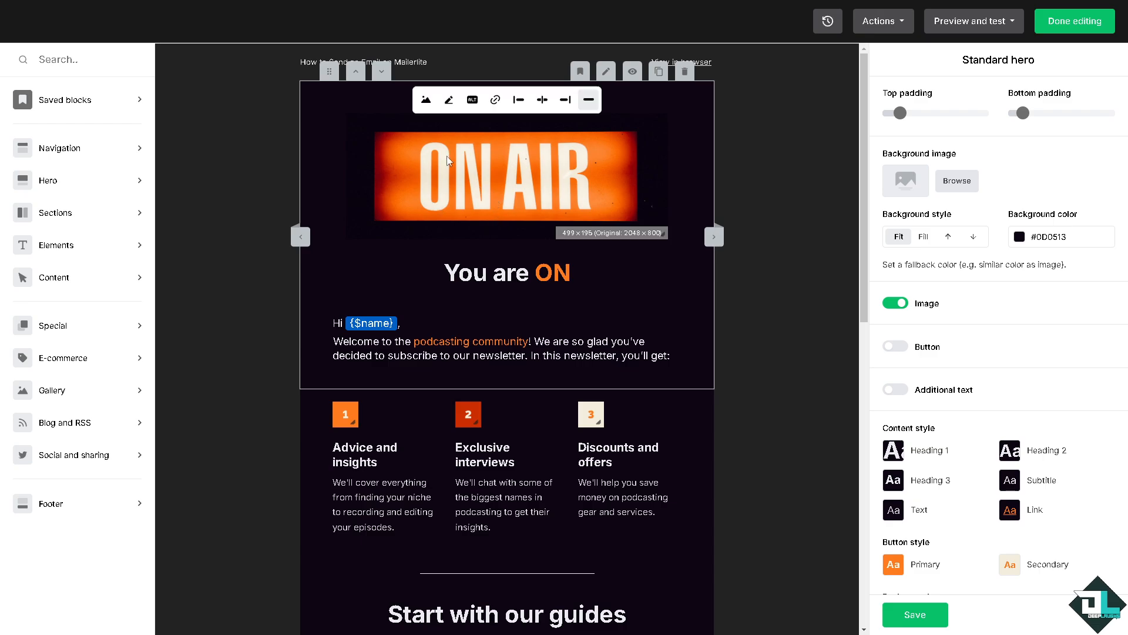
click(450, 106)
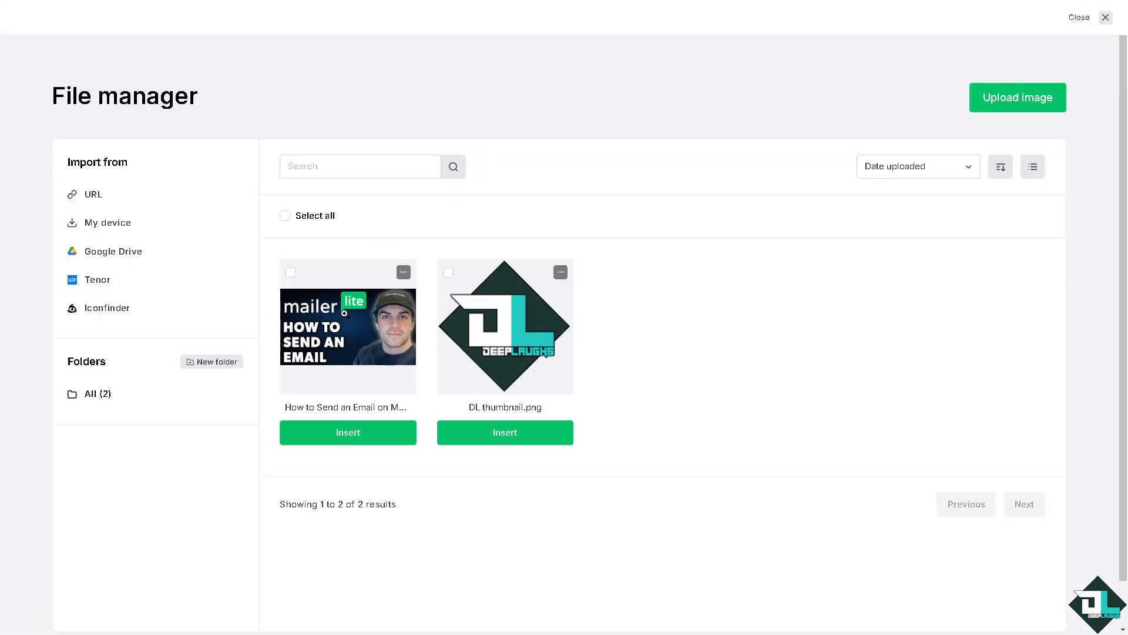
click(292, 274)
click(369, 444)
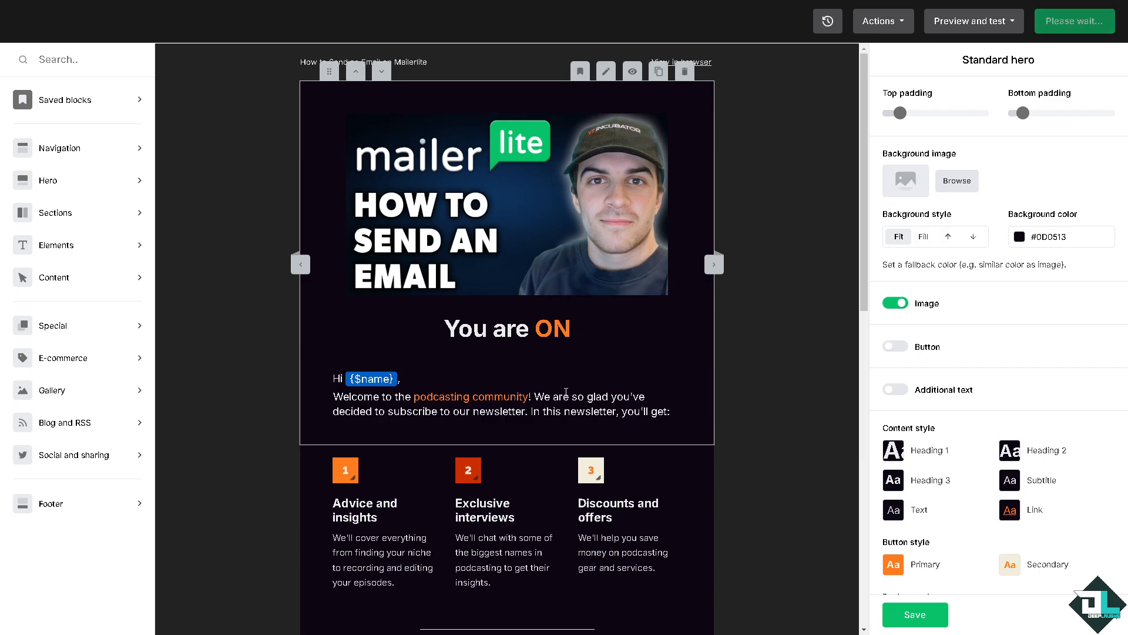
Change the hero heading text to "DEEP LAUGHS", keeping LAUGHS in the orange accent colour
click(509, 338)
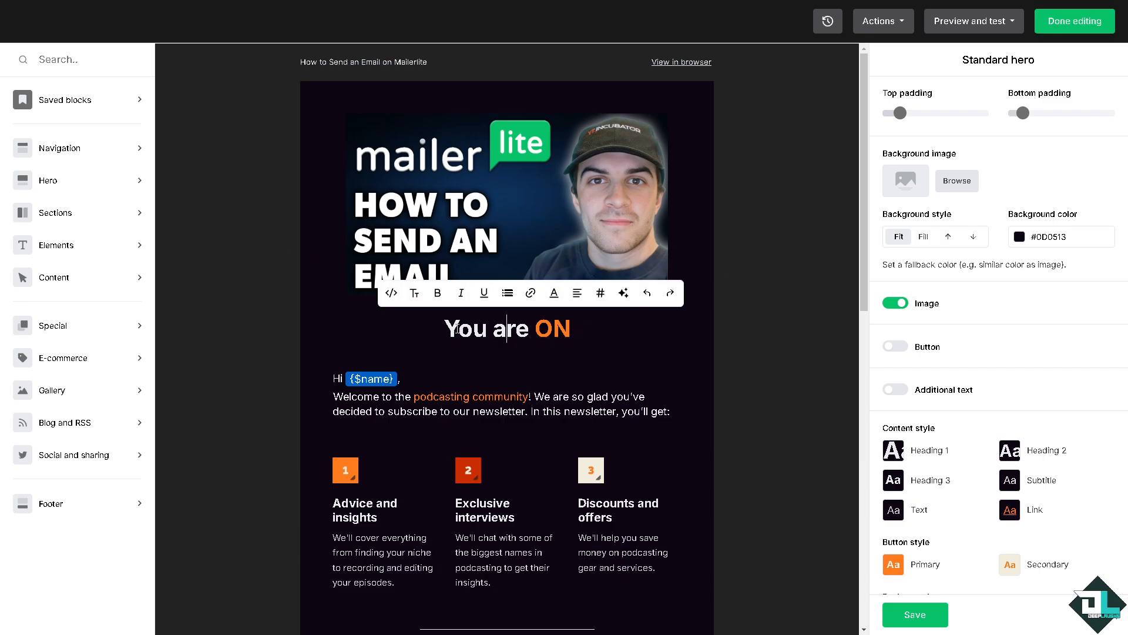
drag(459, 331, 528, 332)
key(BackSpace)
key(BackSpace)
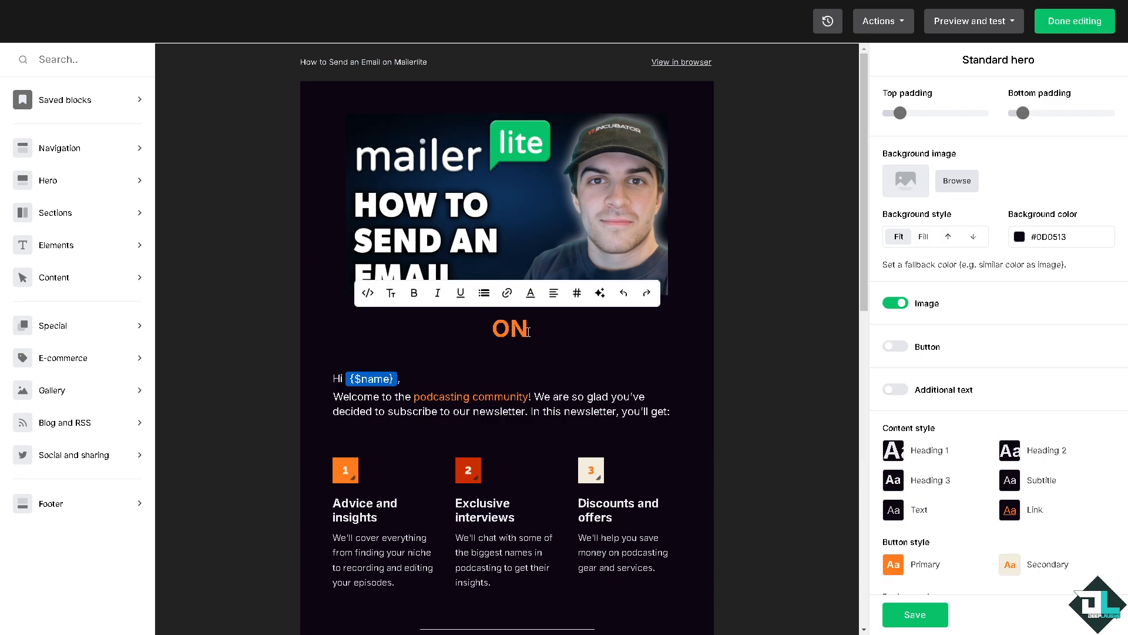
text(DEEP O)
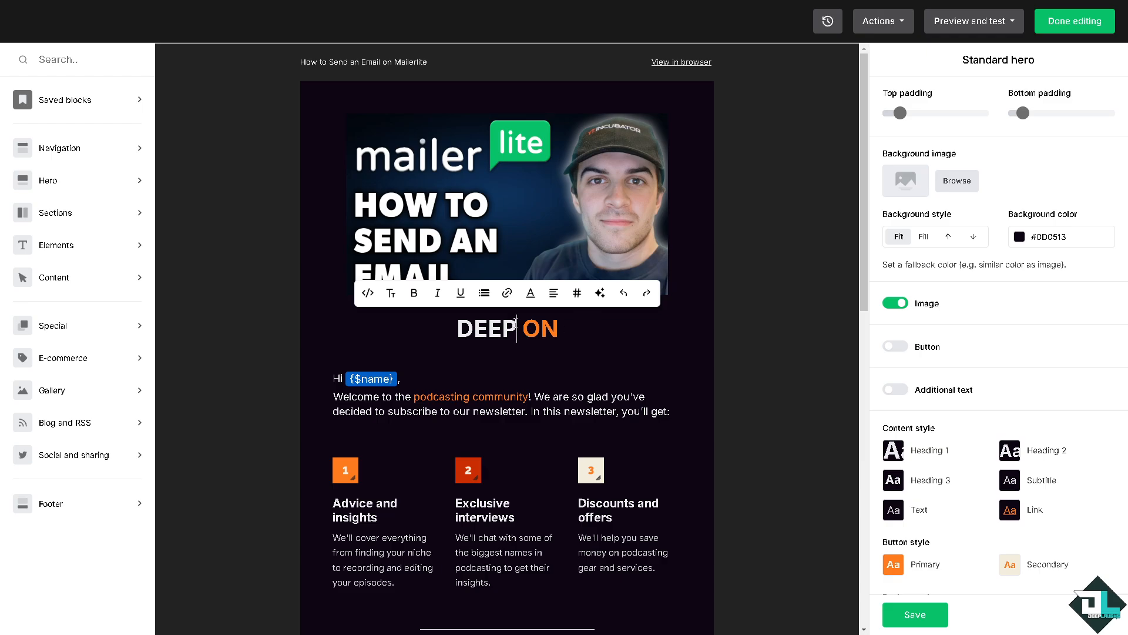
text(LAUGHS)
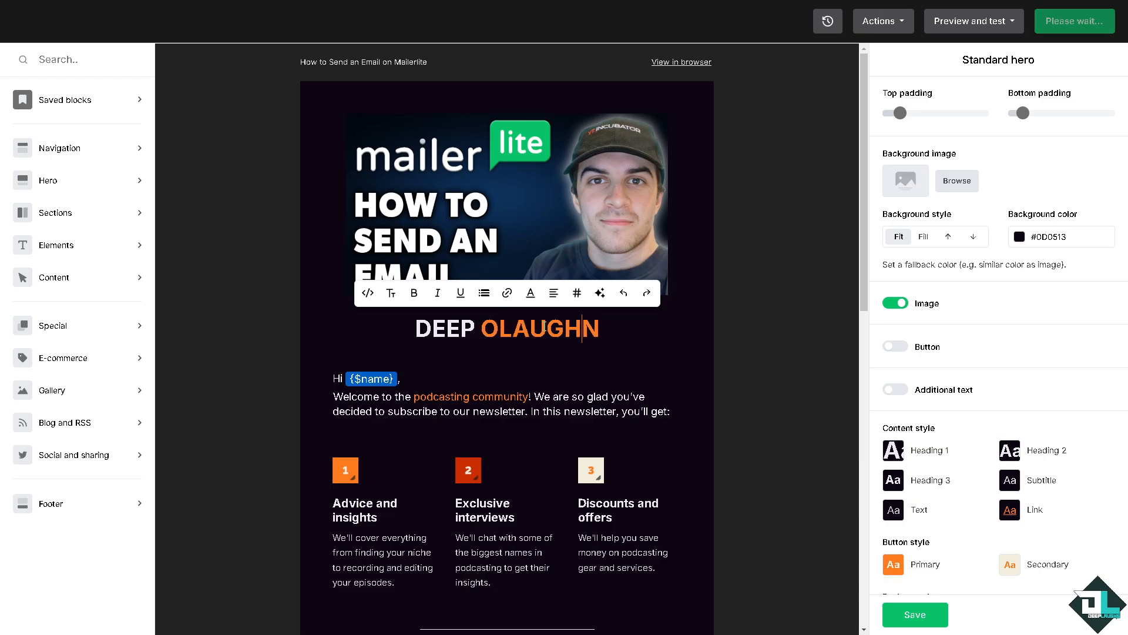
key(Delete)
key(Left)
key(Left)
key(Left)
key(Left)
key(Left)
key(Left)
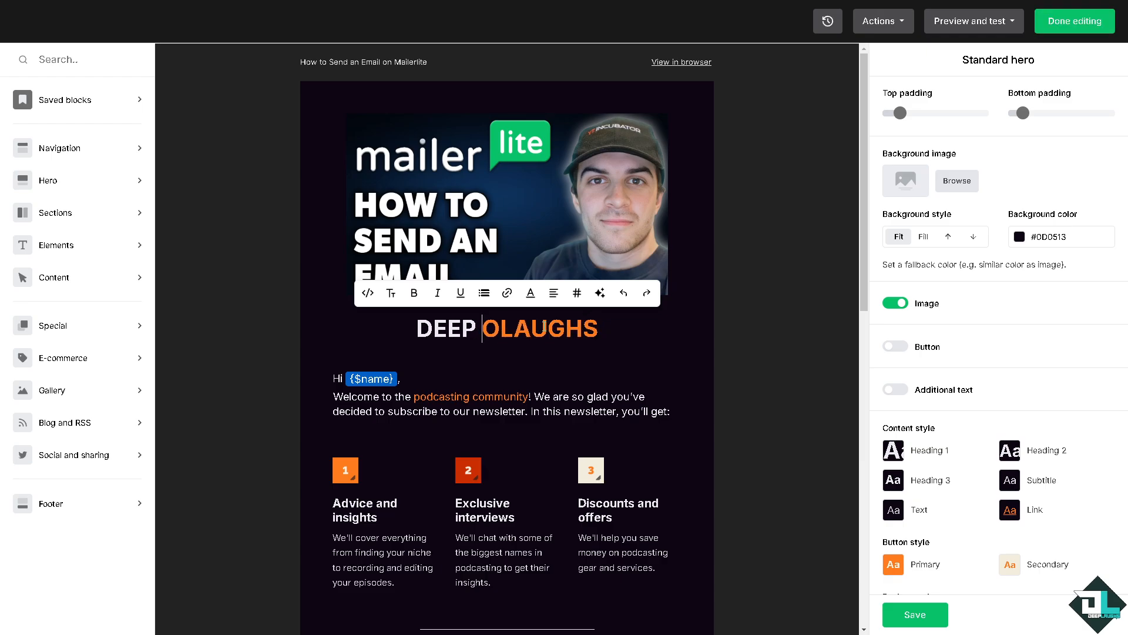
key(BackSpace)
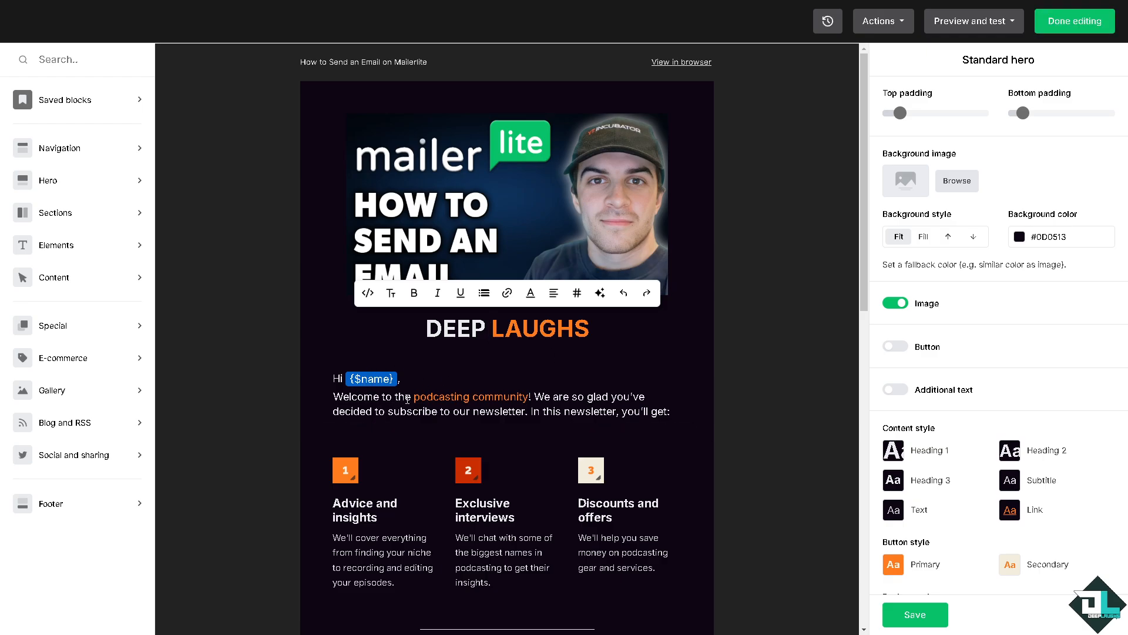
Replace the "Start with our guides" heading with "How to Send an Email on Mailerlite"
drag(349, 397, 660, 421)
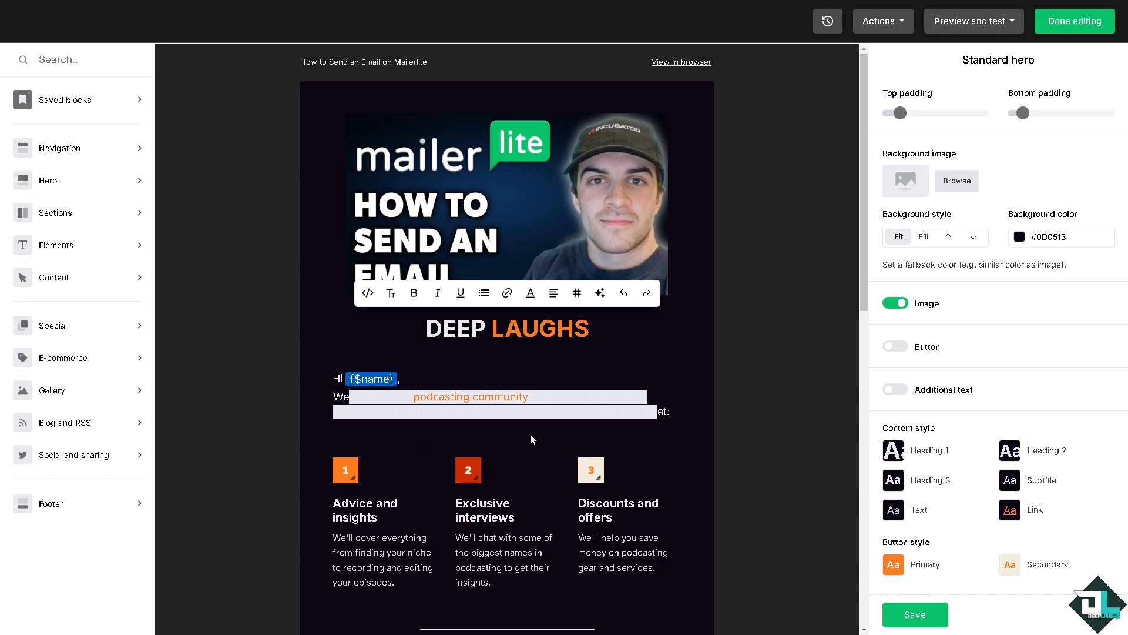
scroll(529, 438, down, 4)
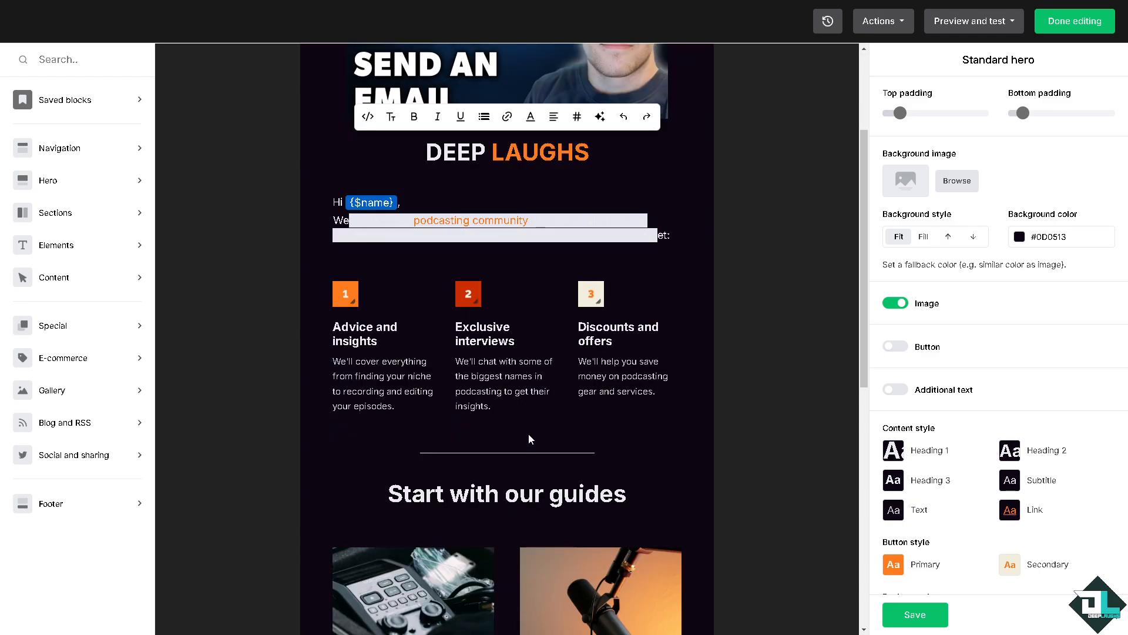
scroll(568, 480, down, 1)
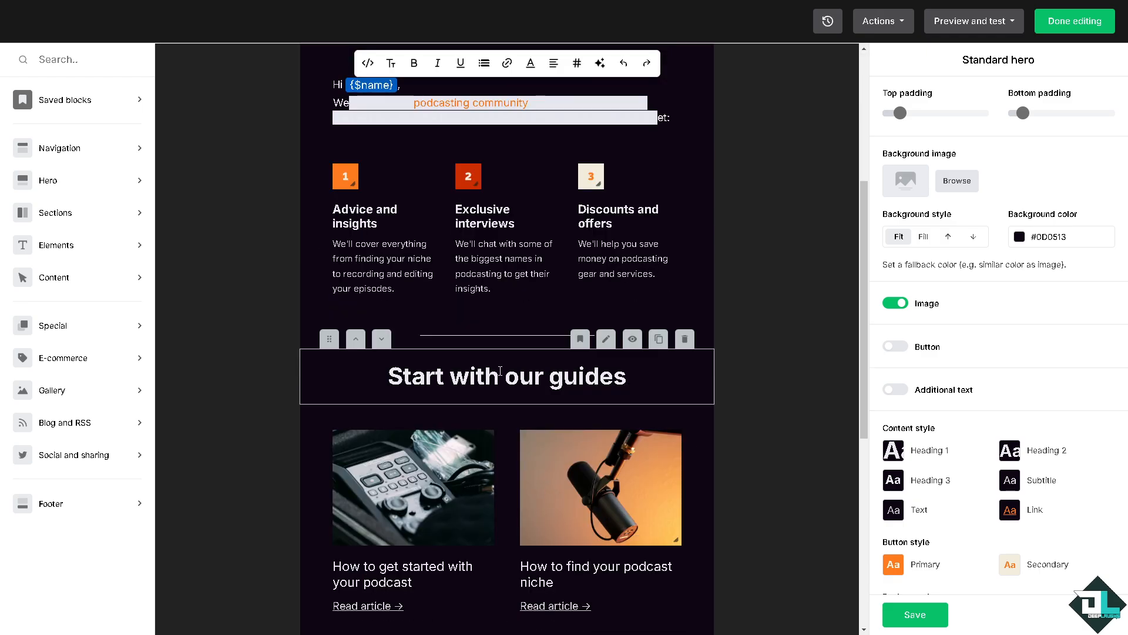
click(503, 376)
drag(627, 377, 381, 376)
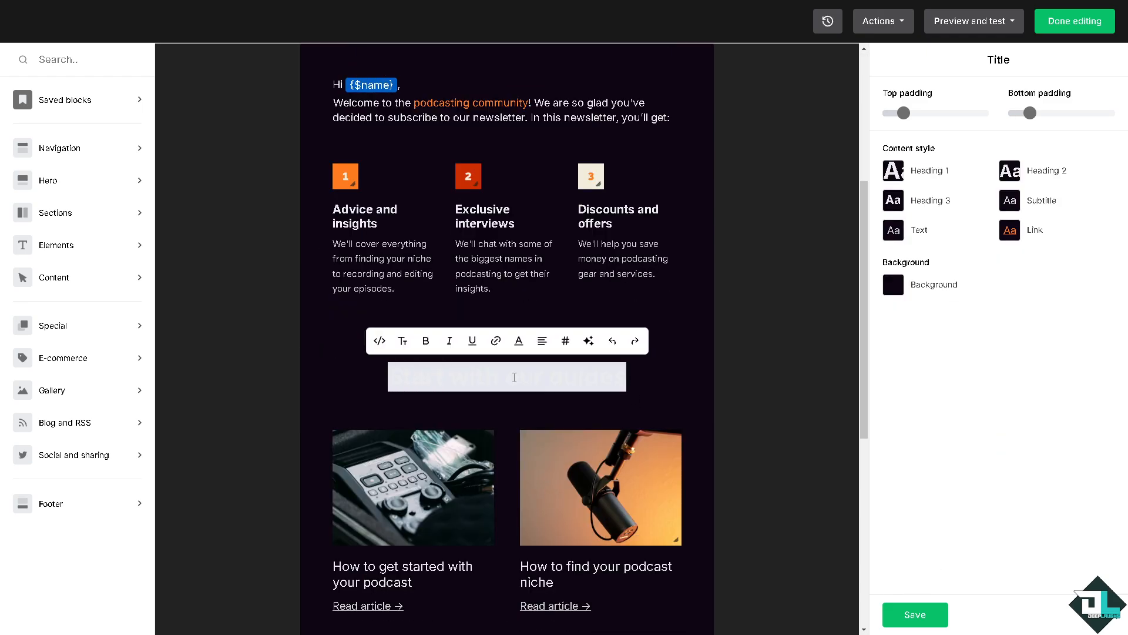
text(How to Send an Email on Mailerlite)
scroll(685, 434, down, 1)
click(738, 414)
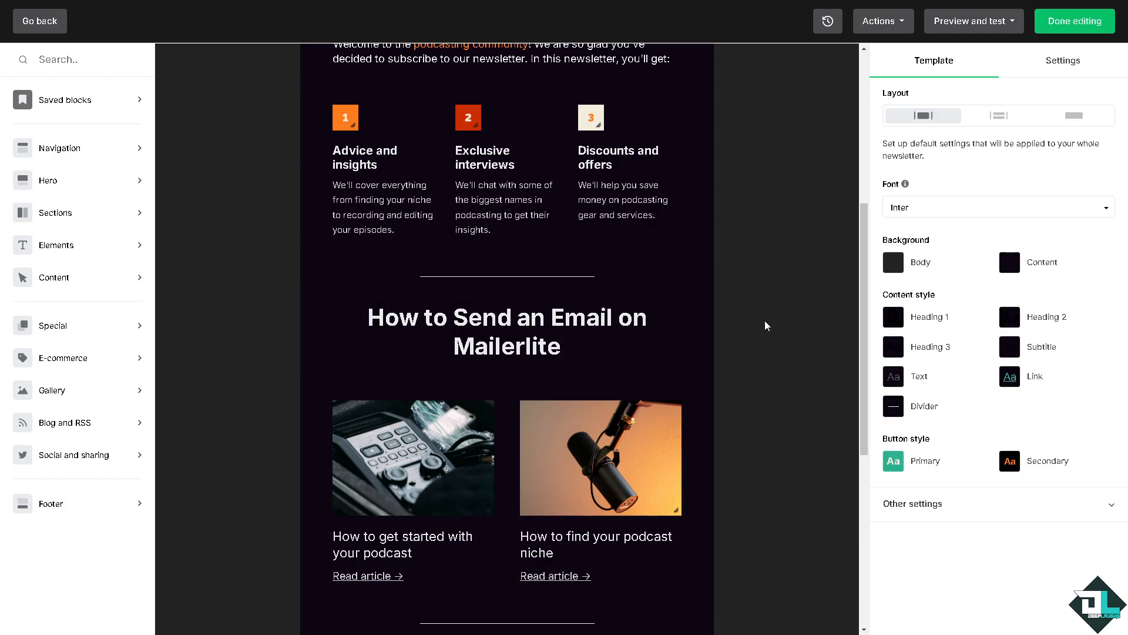
Set the border color in the email's brand settings to the light green #58d7b1
scroll(618, 412, down, 4)
scroll(599, 411, down, 3)
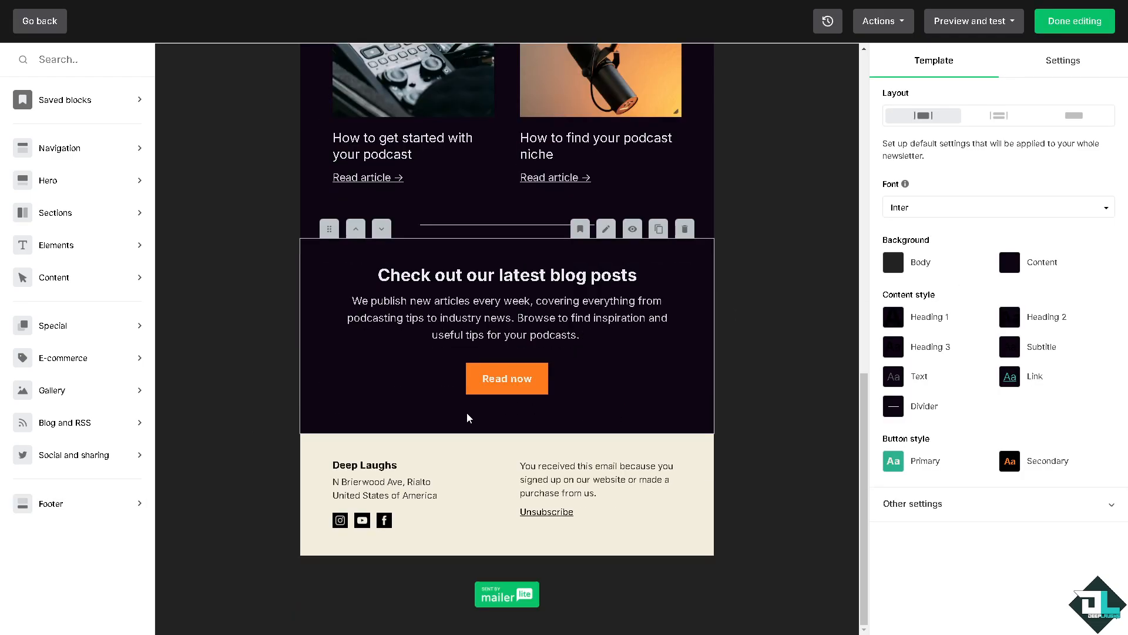
scroll(471, 412, up, 12)
scroll(483, 414, up, 3)
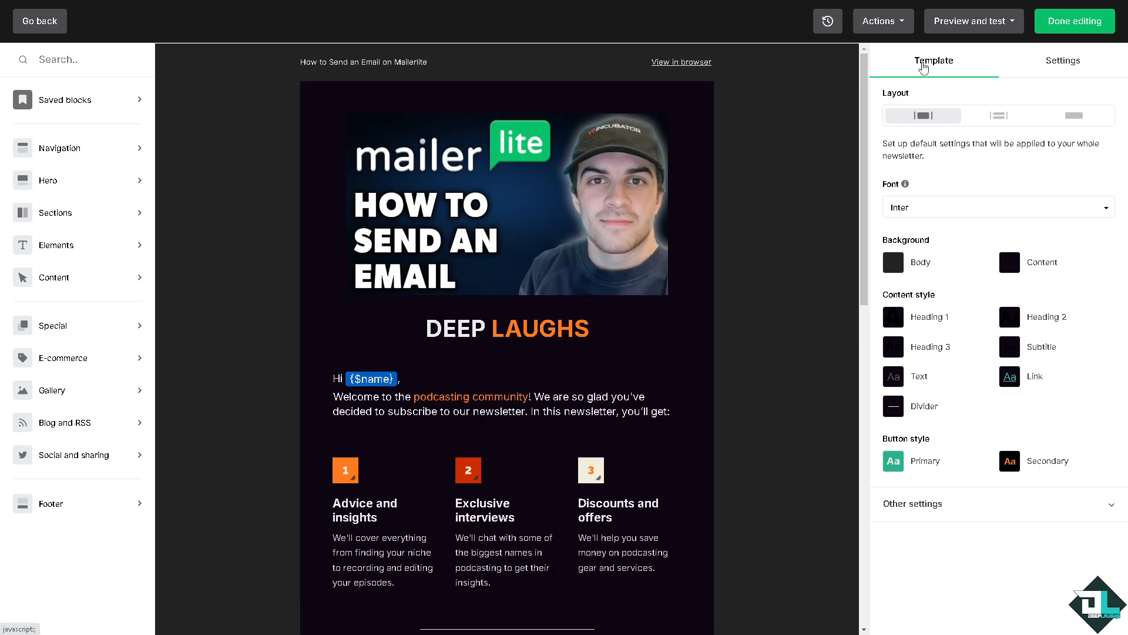
click(1067, 61)
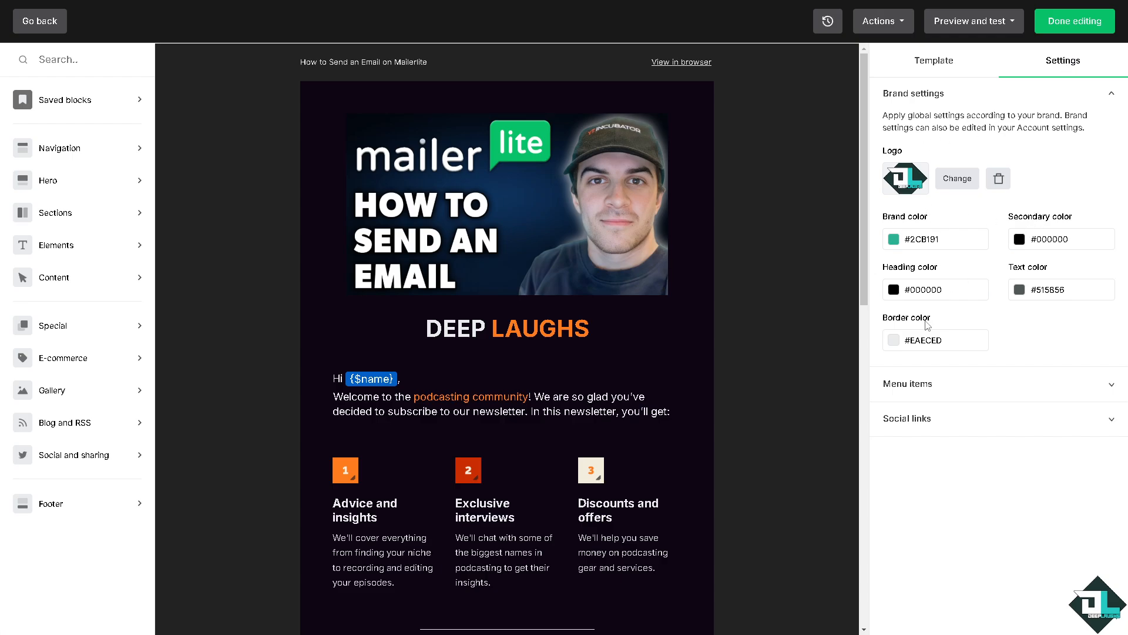
click(894, 340)
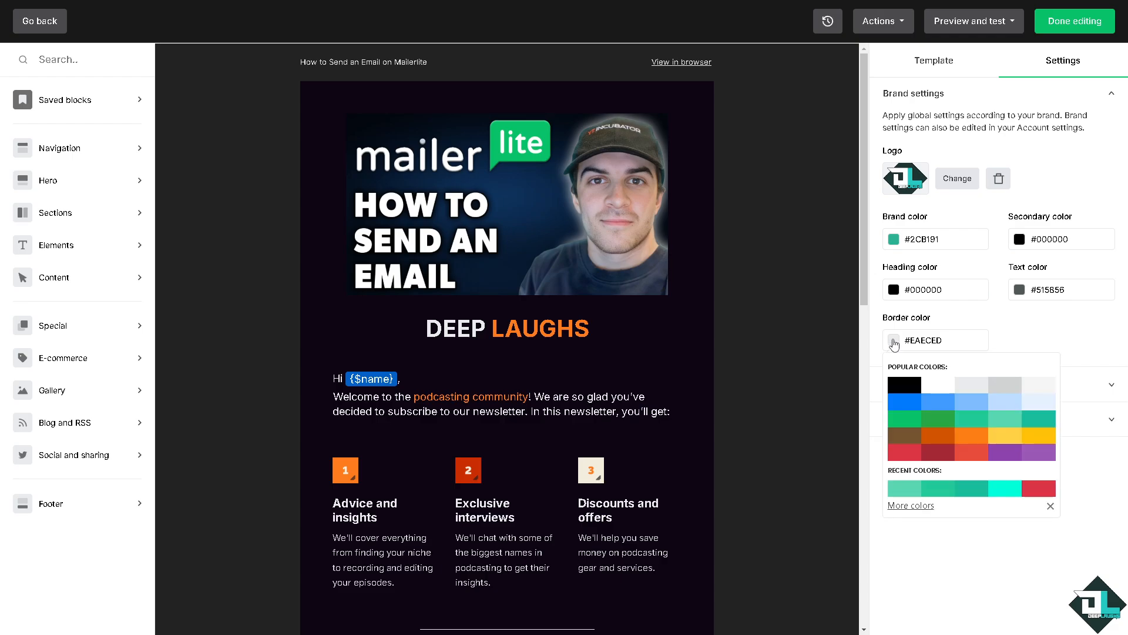
click(1010, 419)
click(1027, 331)
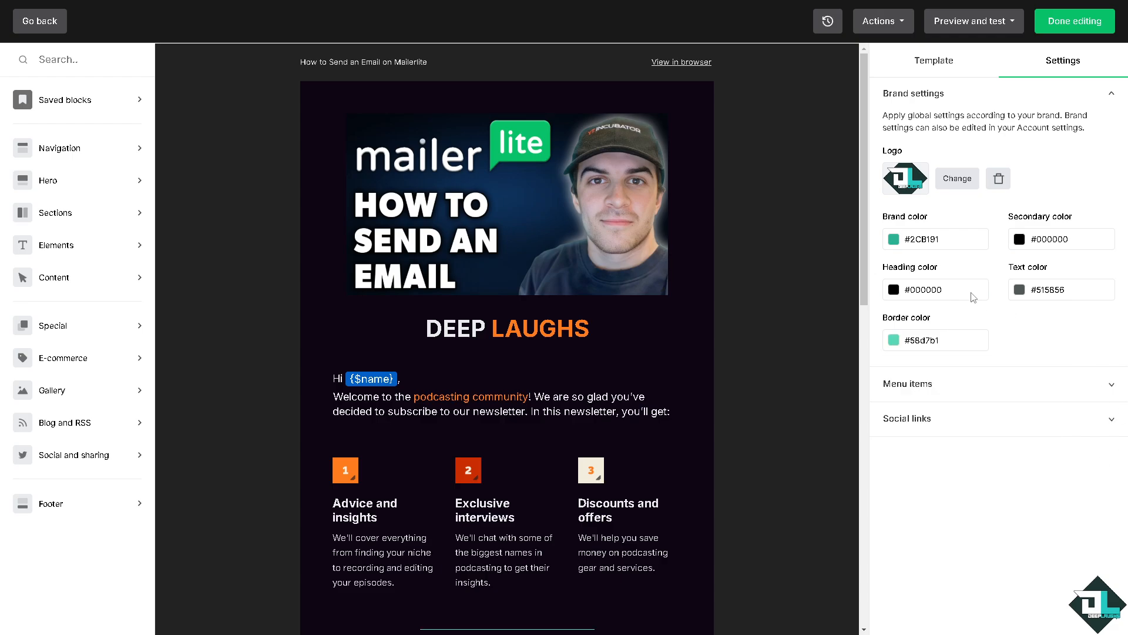
Expand the menu items settings and browse the available saved, hero, section and element blocks
click(975, 393)
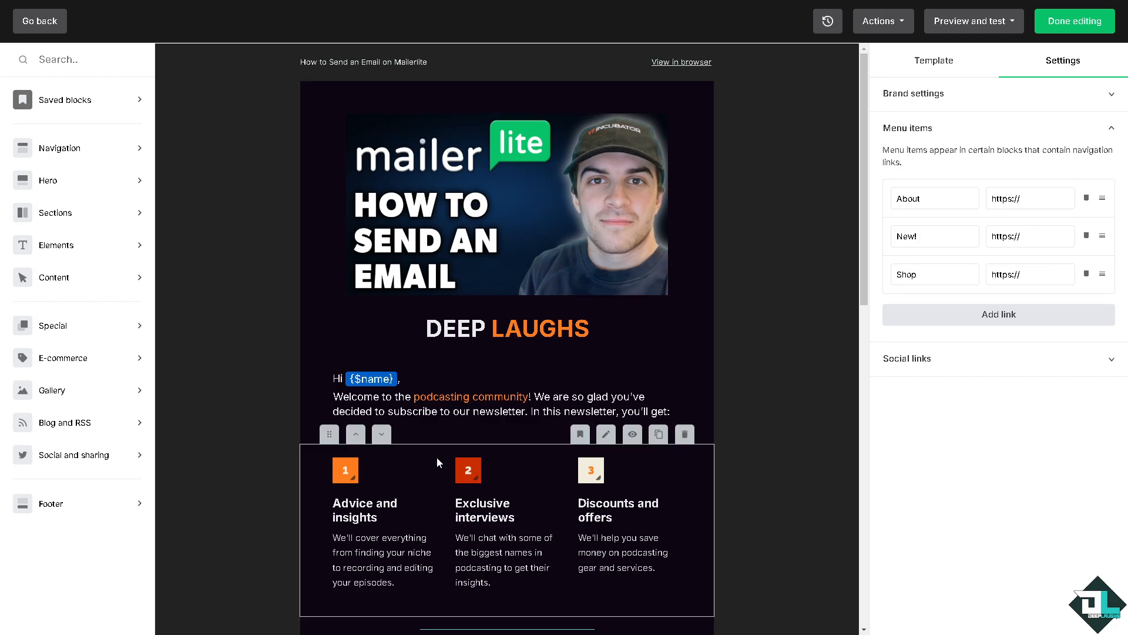
scroll(487, 445, down, 7)
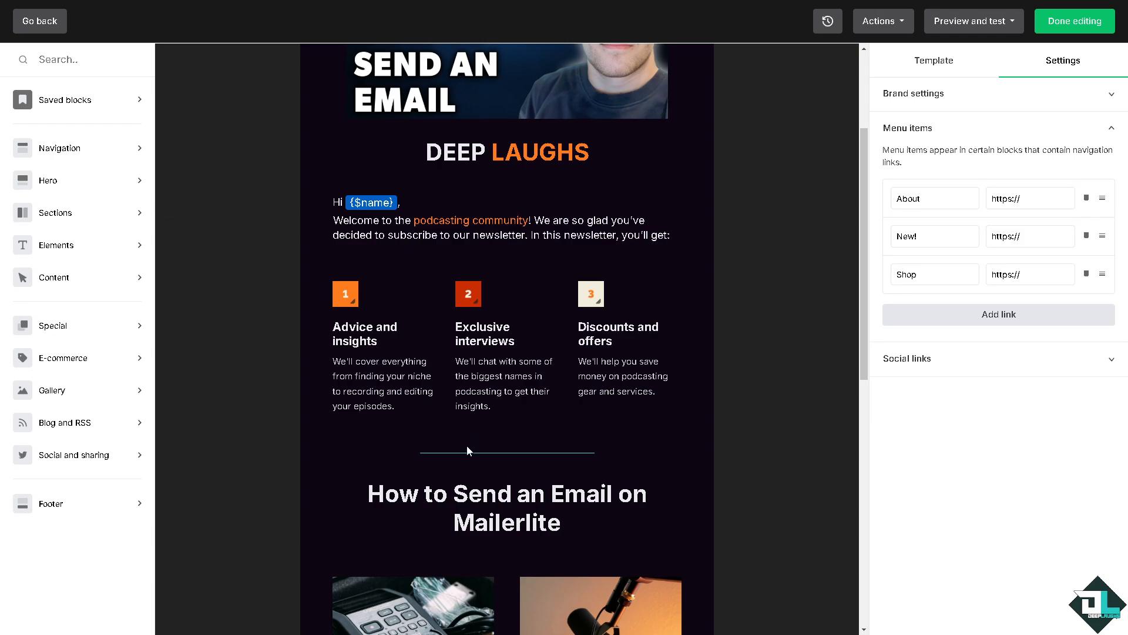
click(111, 95)
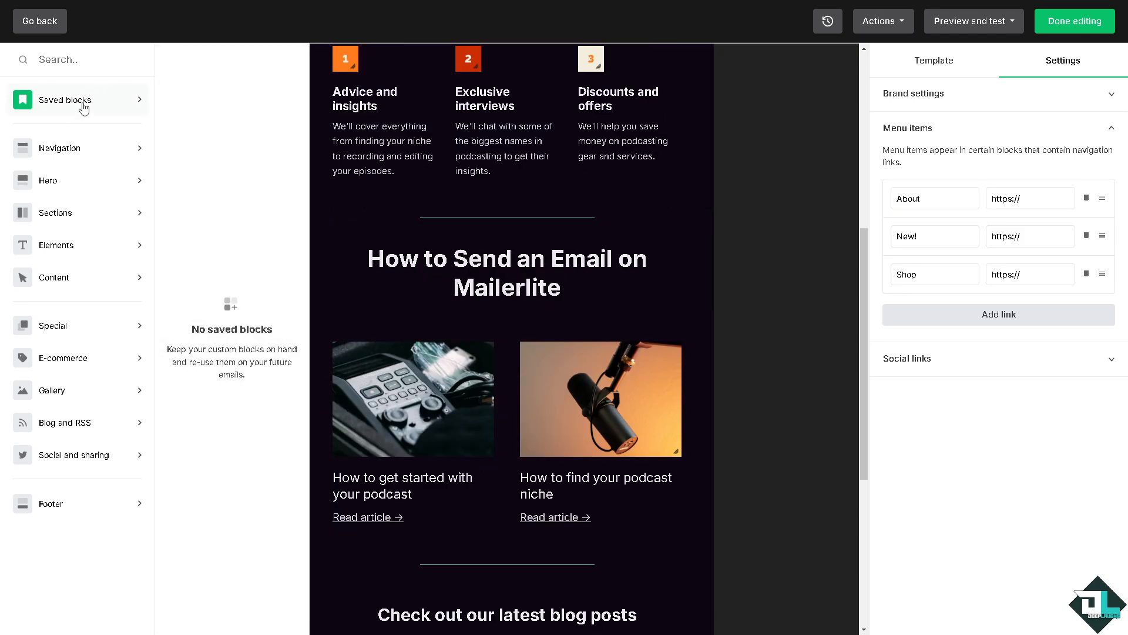
click(73, 150)
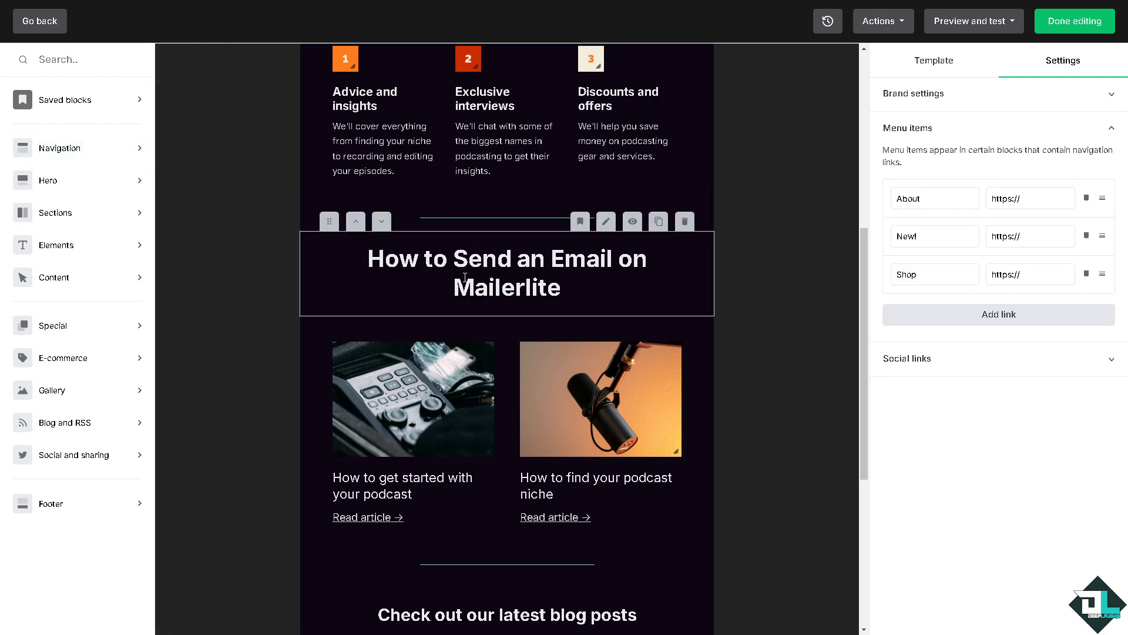
click(73, 214)
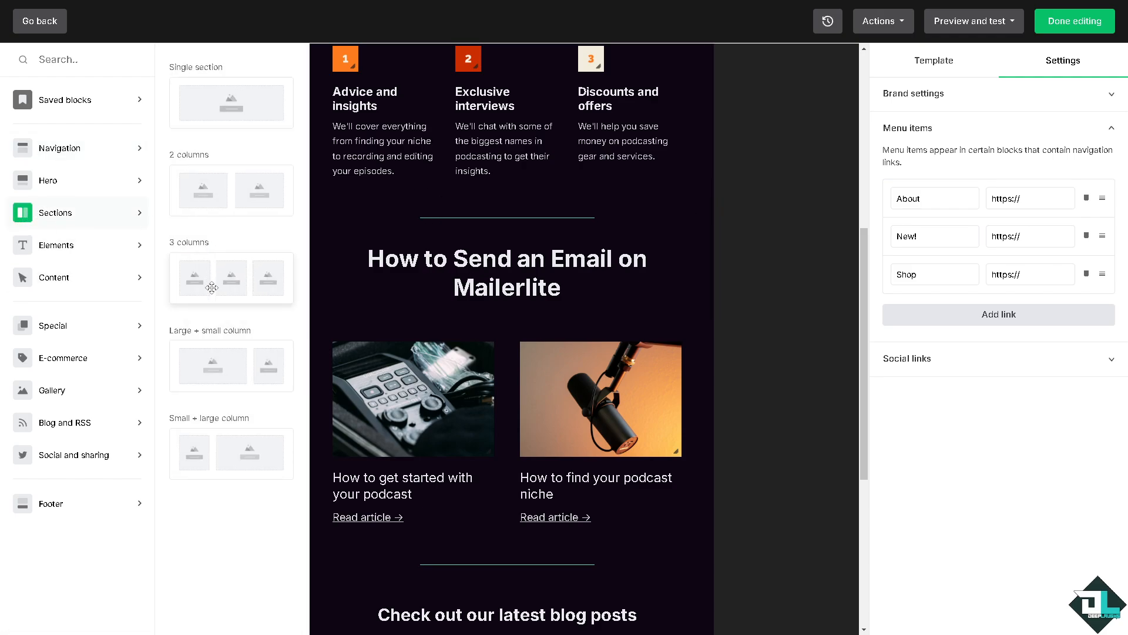
click(53, 183)
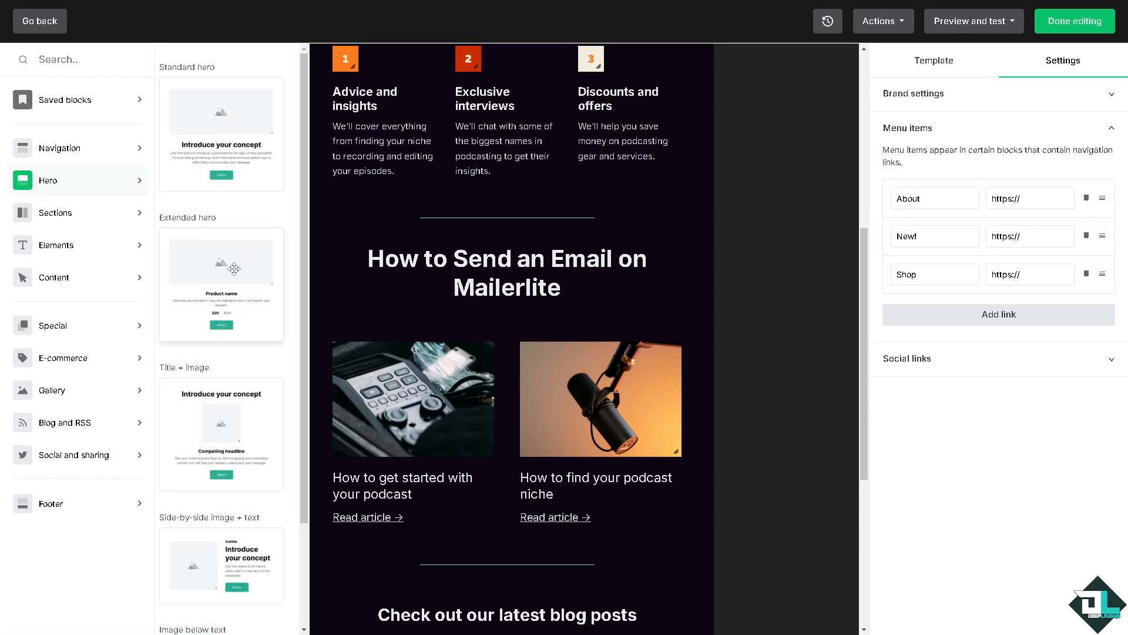
scroll(236, 419, down, 2)
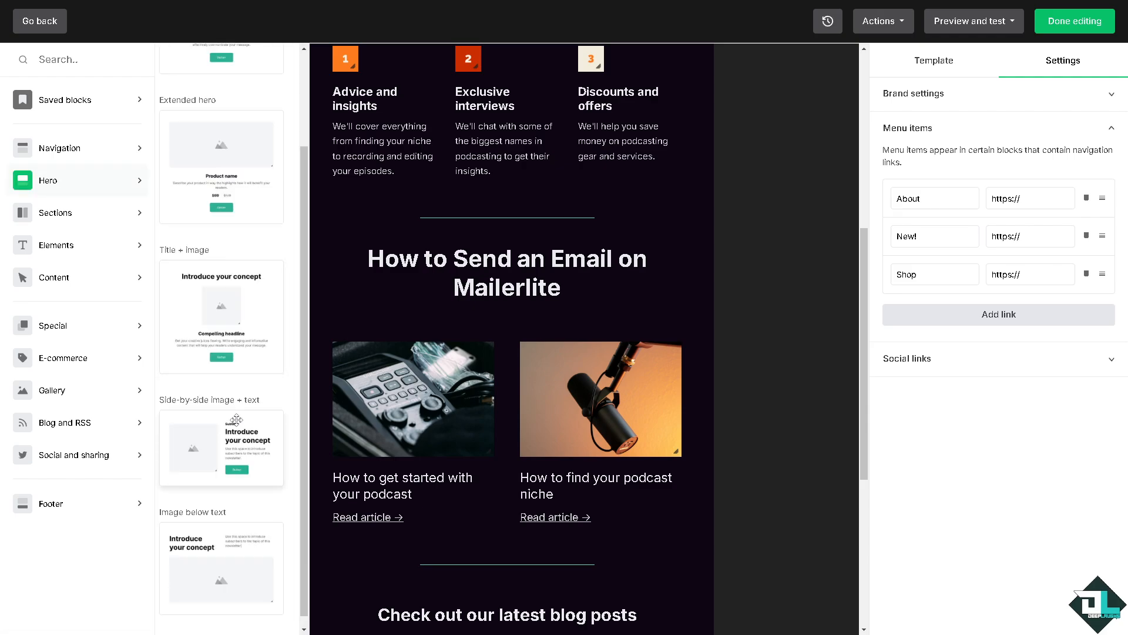
mouse_move(71, 220)
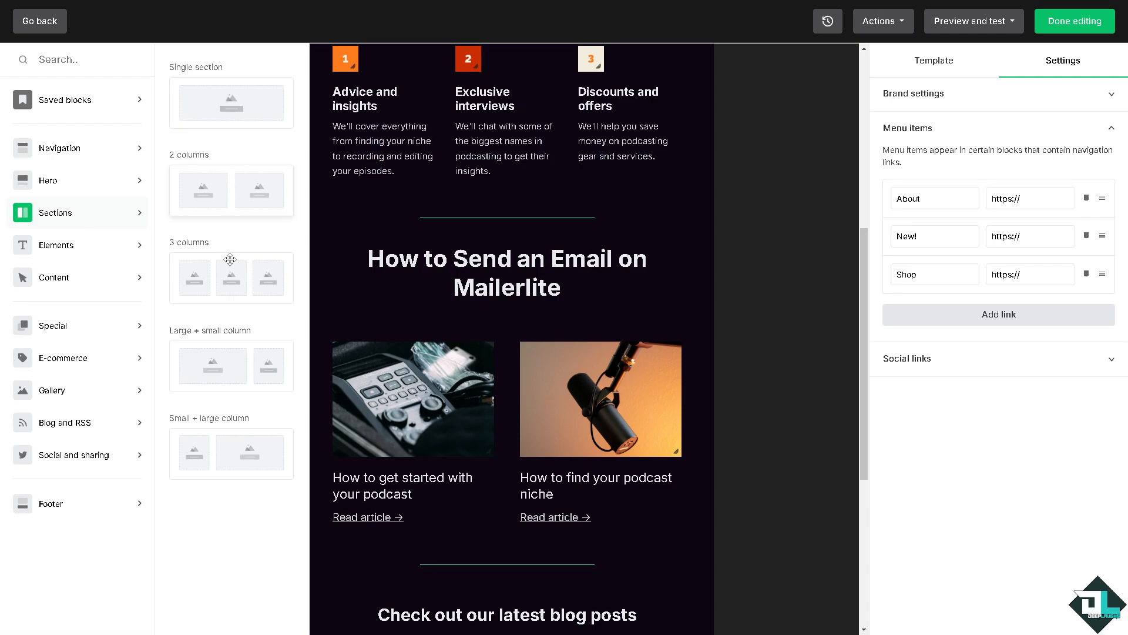
mouse_move(81, 249)
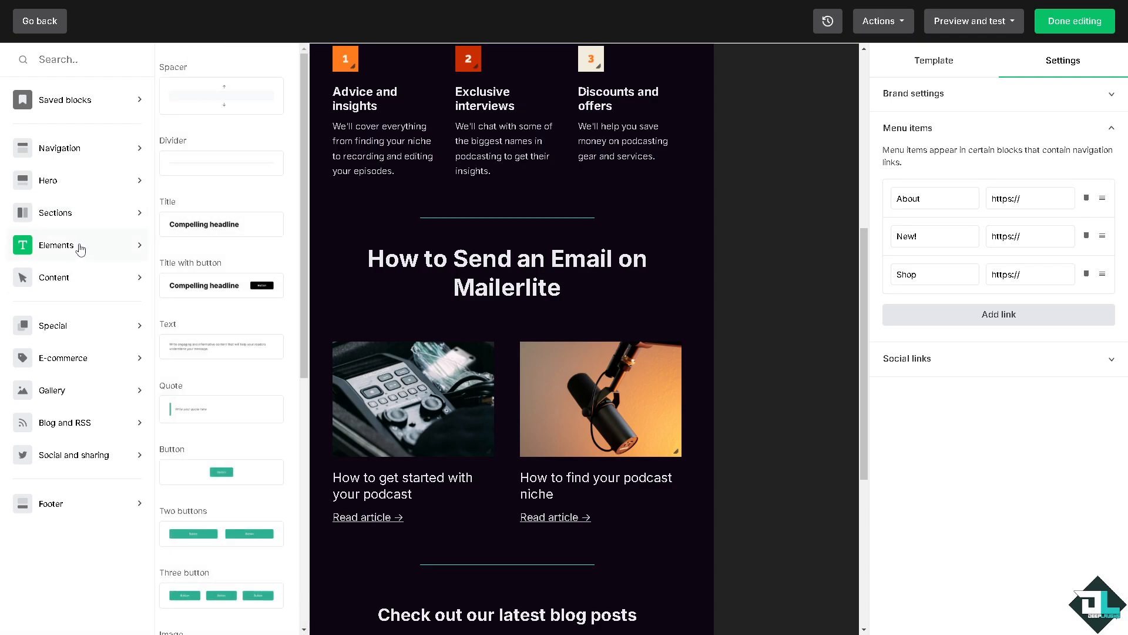
scroll(216, 264, up, 2)
scroll(208, 192, down, 2)
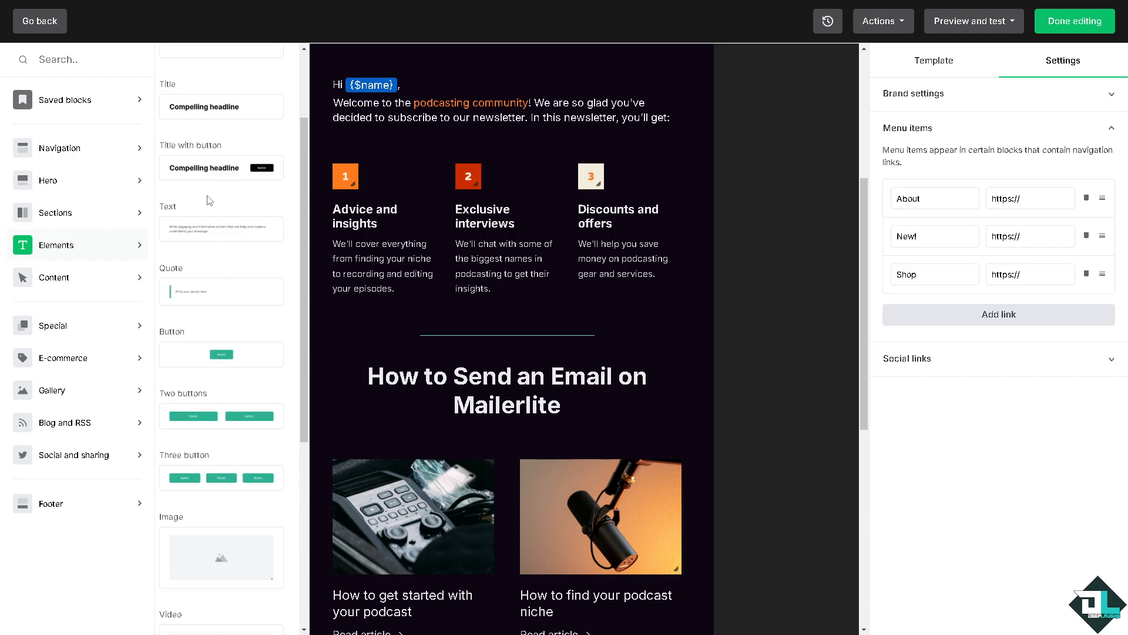
mouse_move(84, 290)
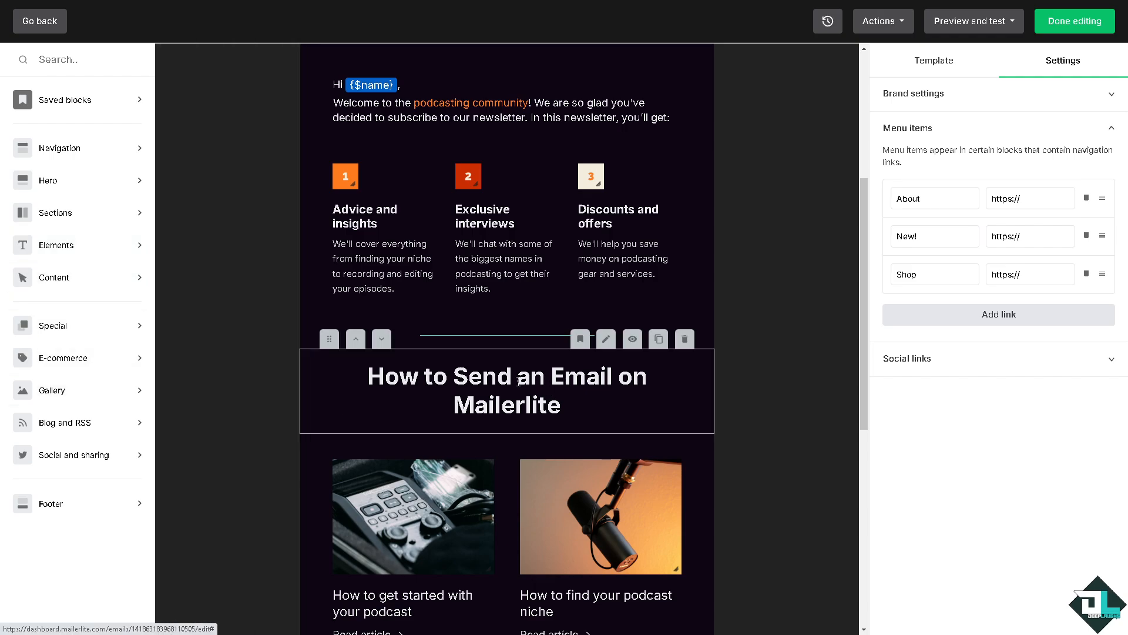
scroll(493, 398, up, 5)
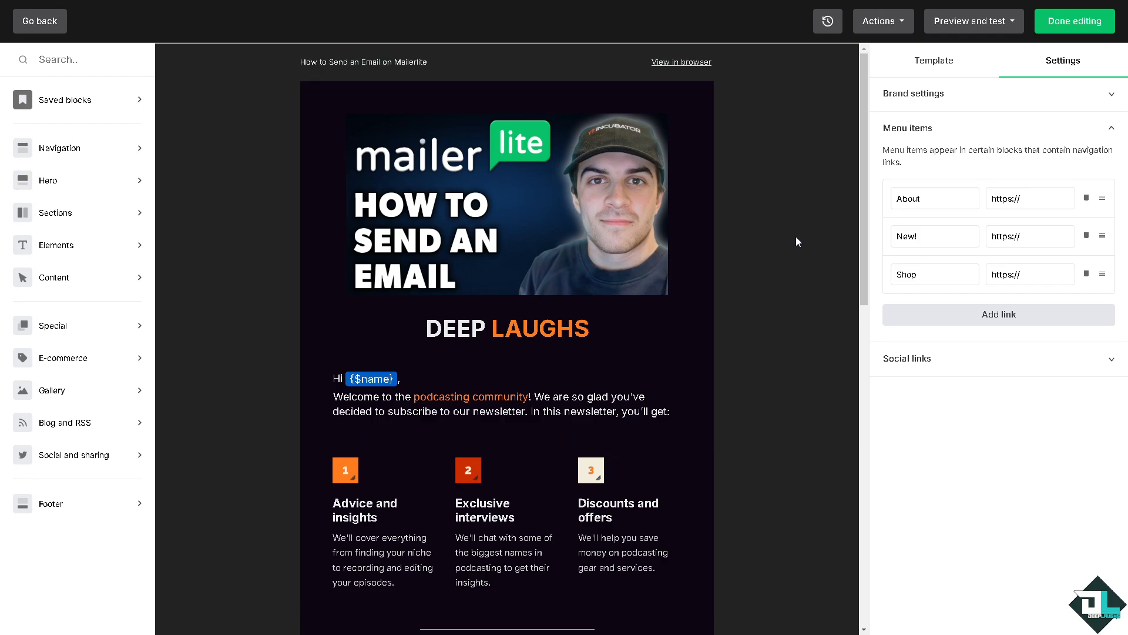
Preview the email in its desktop layout and review the hero, benefit columns and article sections
click(977, 23)
click(959, 46)
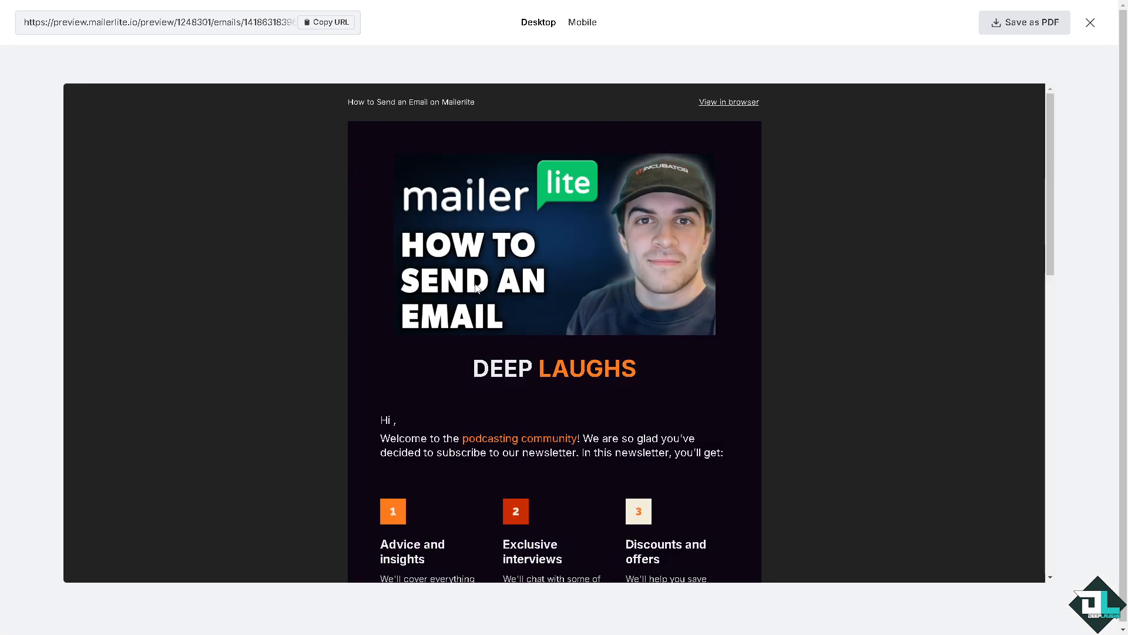
scroll(475, 283, down, 5)
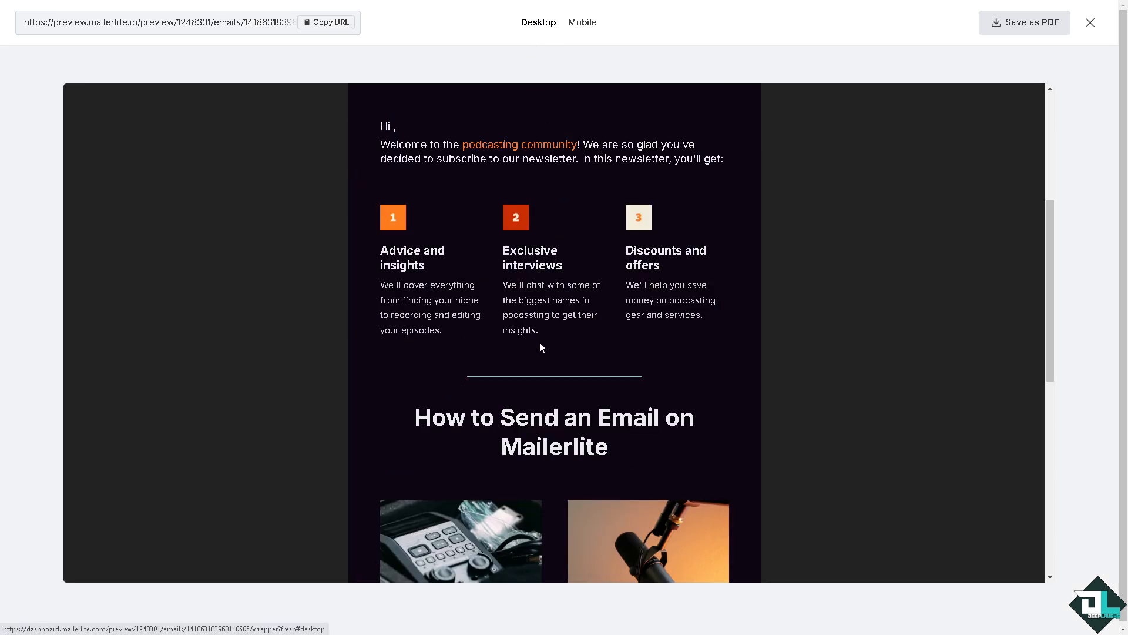
scroll(529, 347, down, 2)
scroll(527, 353, down, 2)
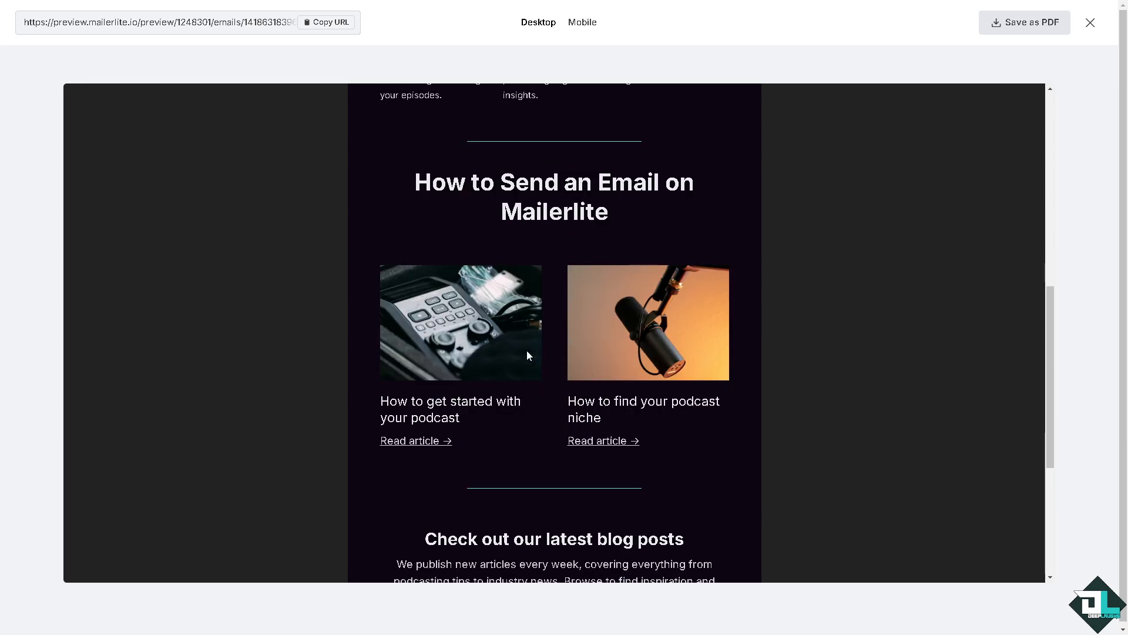
scroll(527, 346, up, 8)
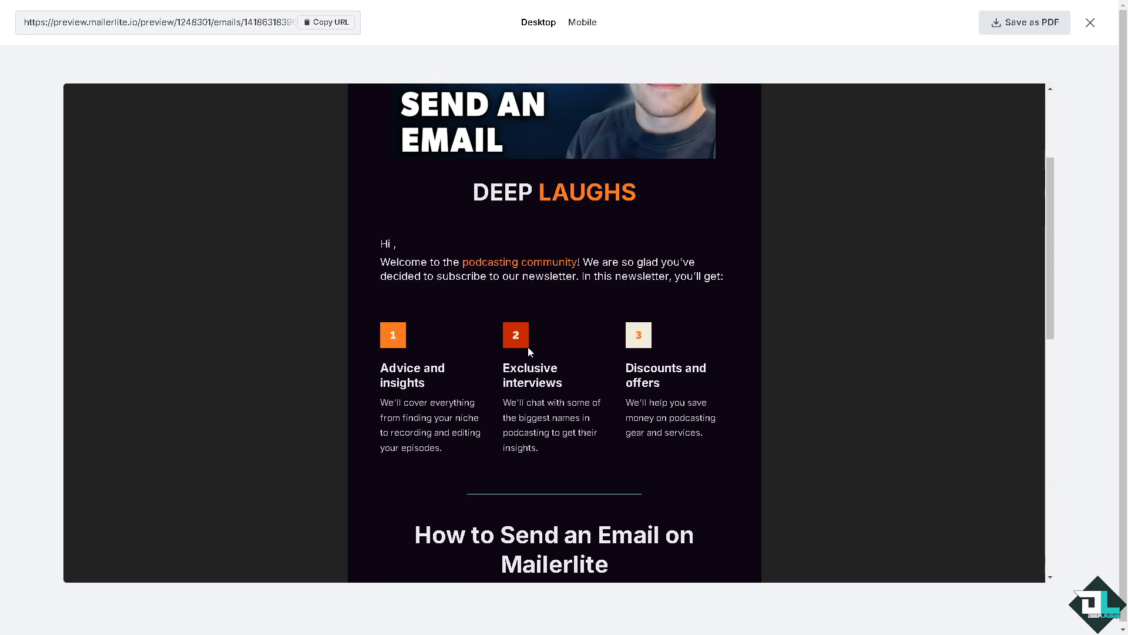
scroll(544, 281, up, 2)
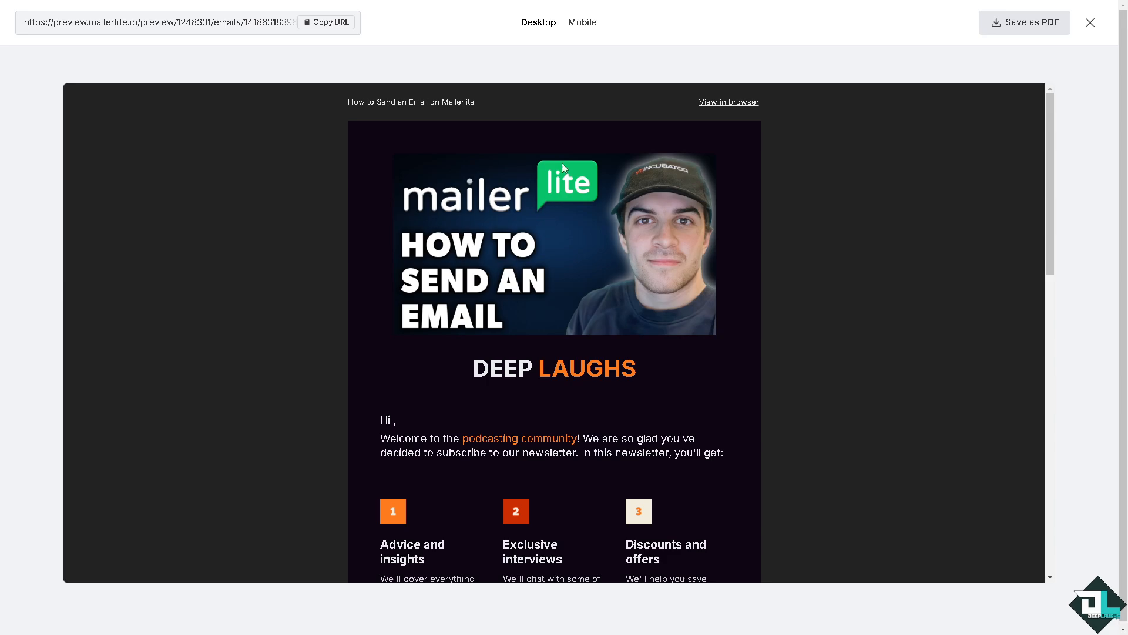
Switch the preview to the mobile layout and review how the email's sections stack
click(582, 23)
scroll(589, 224, down, 3)
scroll(589, 224, down, 6)
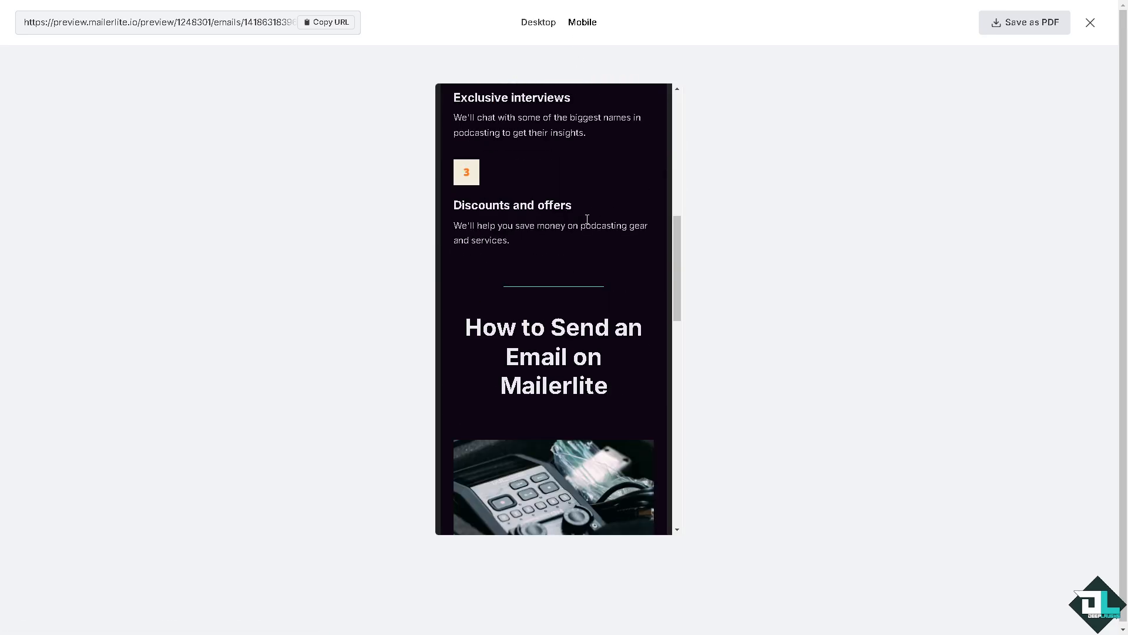
scroll(587, 219, down, 2)
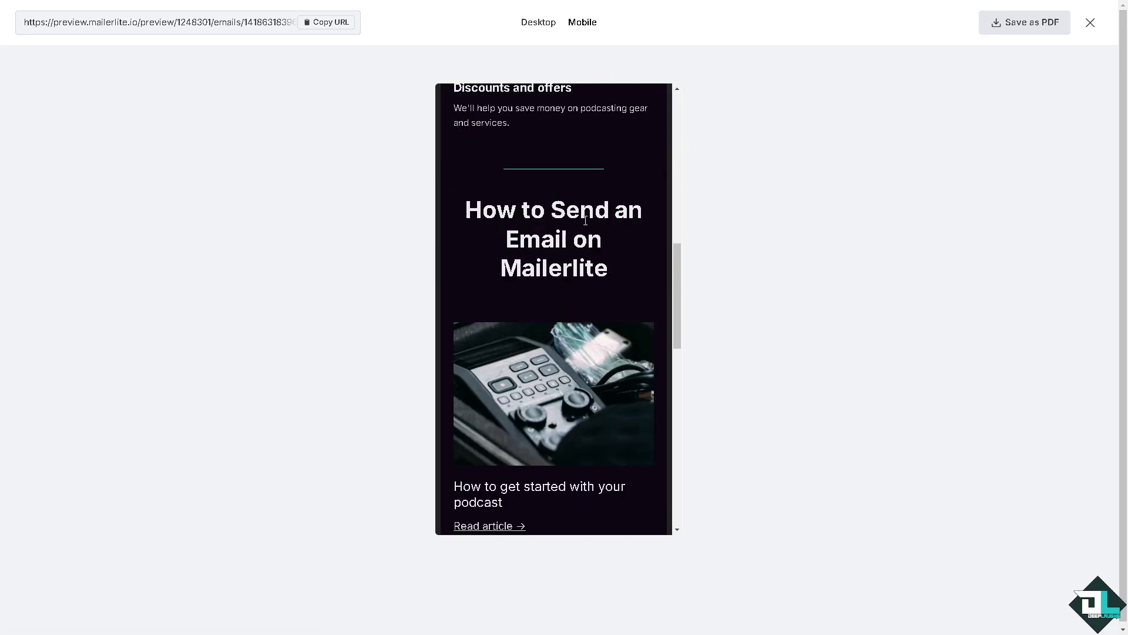
scroll(582, 224, down, 7)
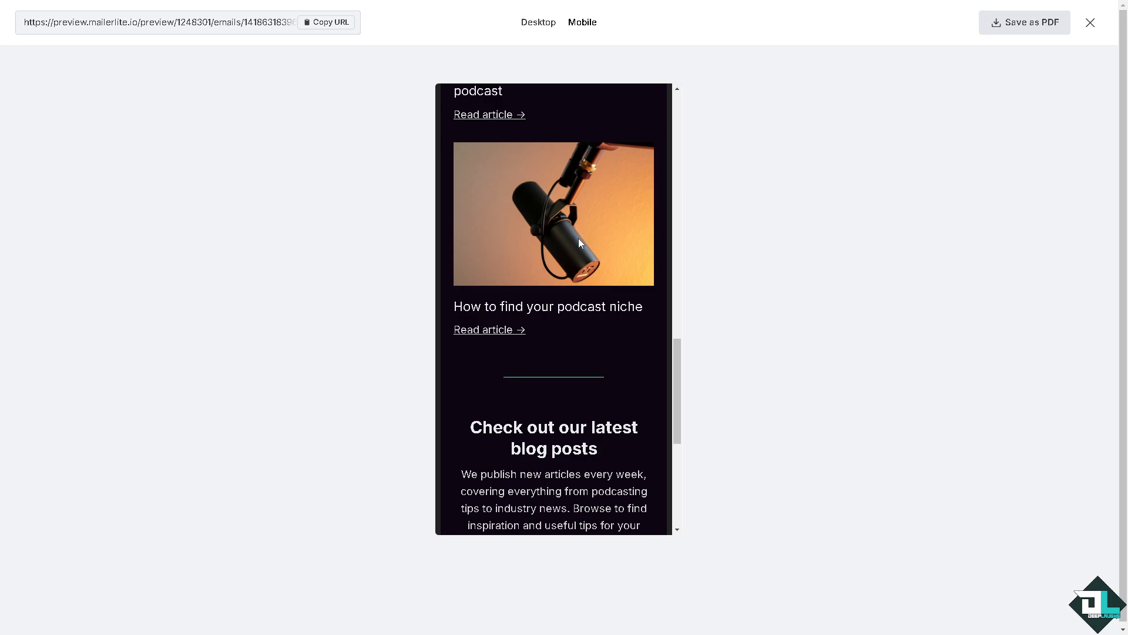
scroll(578, 238, up, 2)
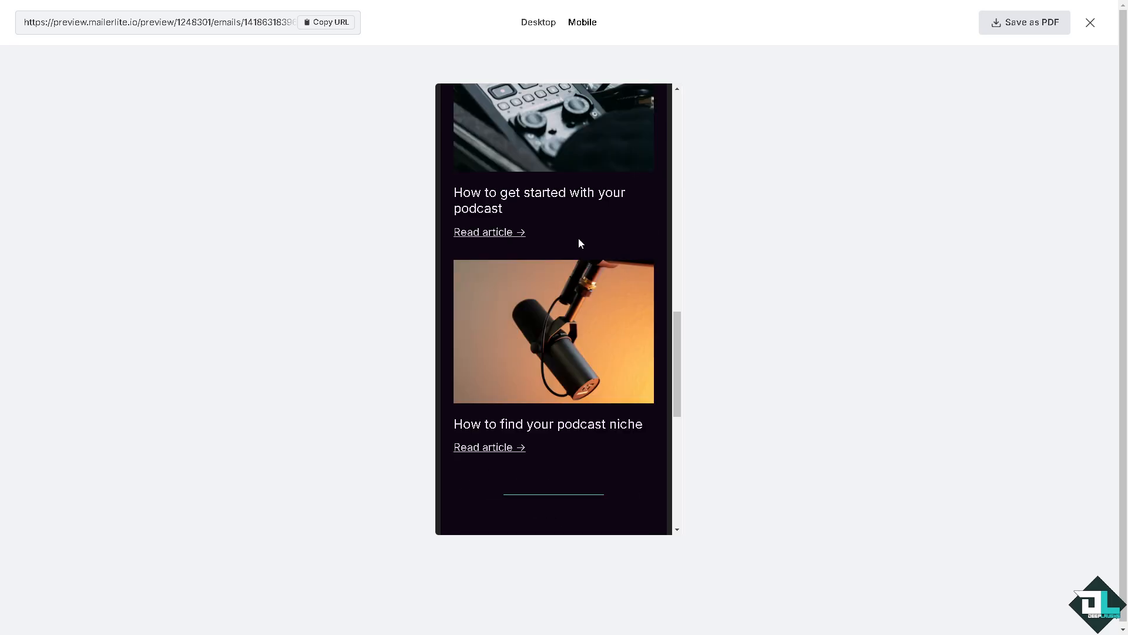
scroll(579, 238, down, 1)
scroll(578, 237, up, 10)
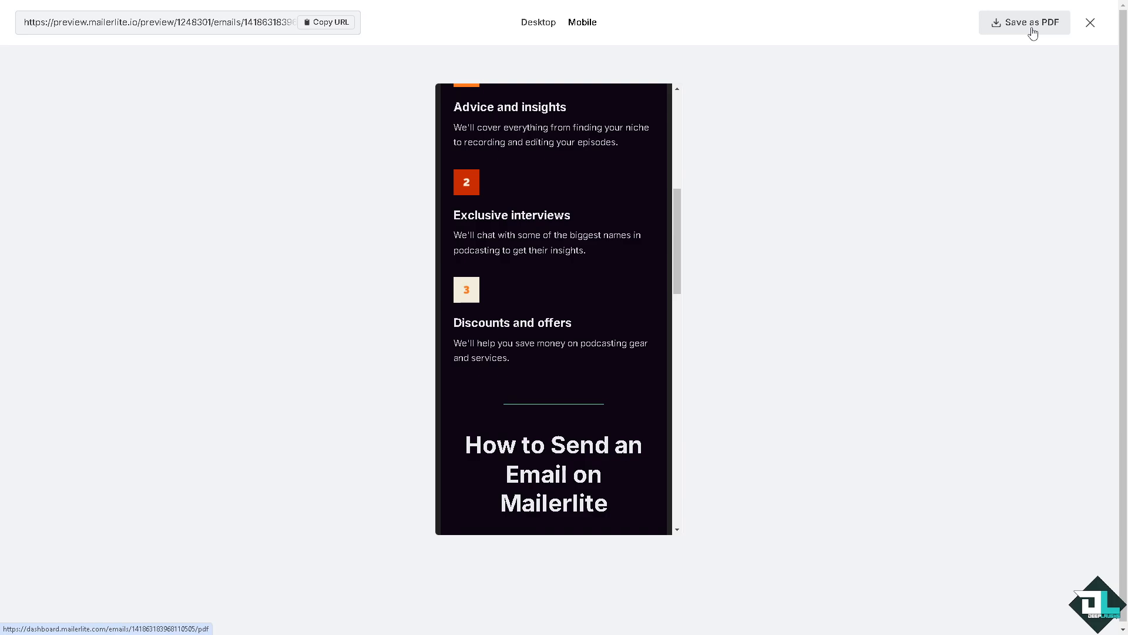
Copy the email's preview URL and close the preview
click(327, 23)
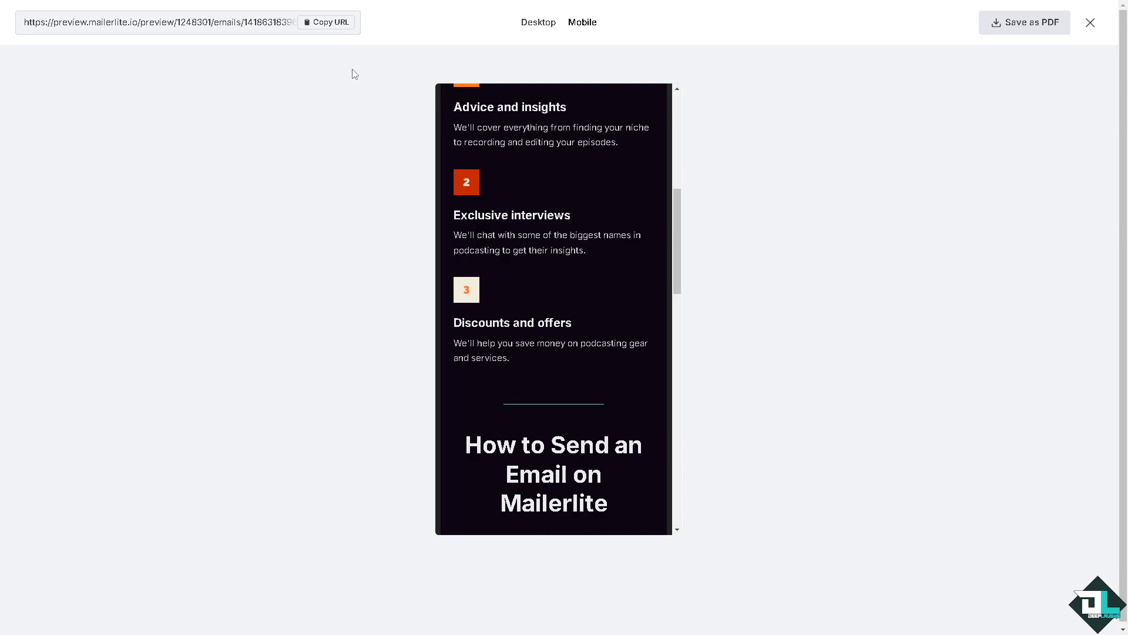
click(1090, 23)
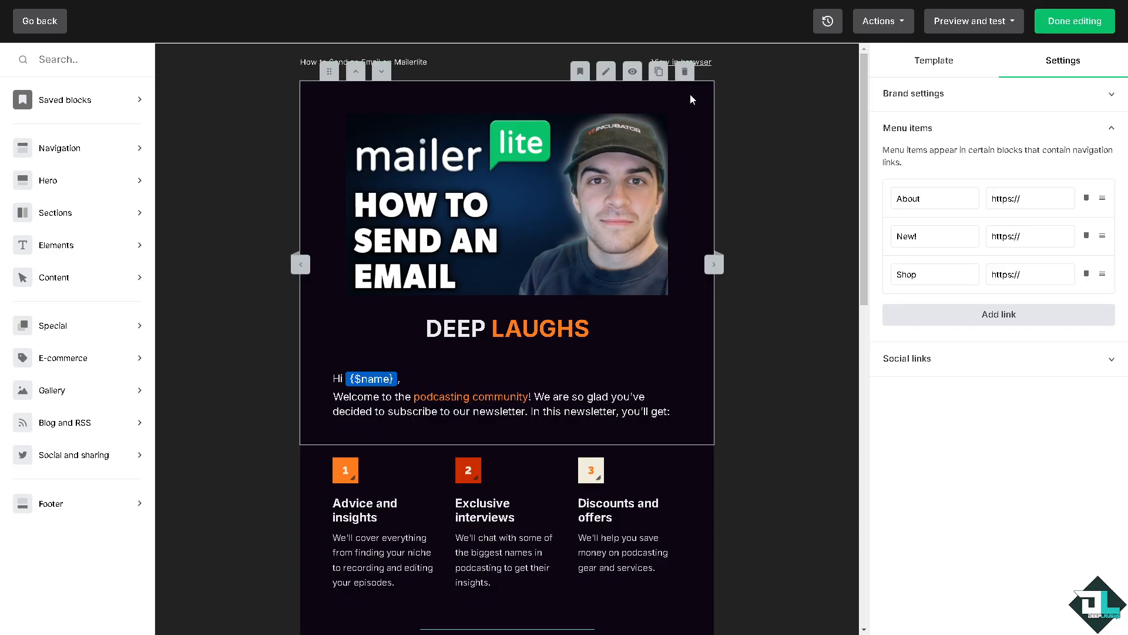
Save the email design as a template named "DEEP LAUGHS EMAIL TEMP"
click(899, 25)
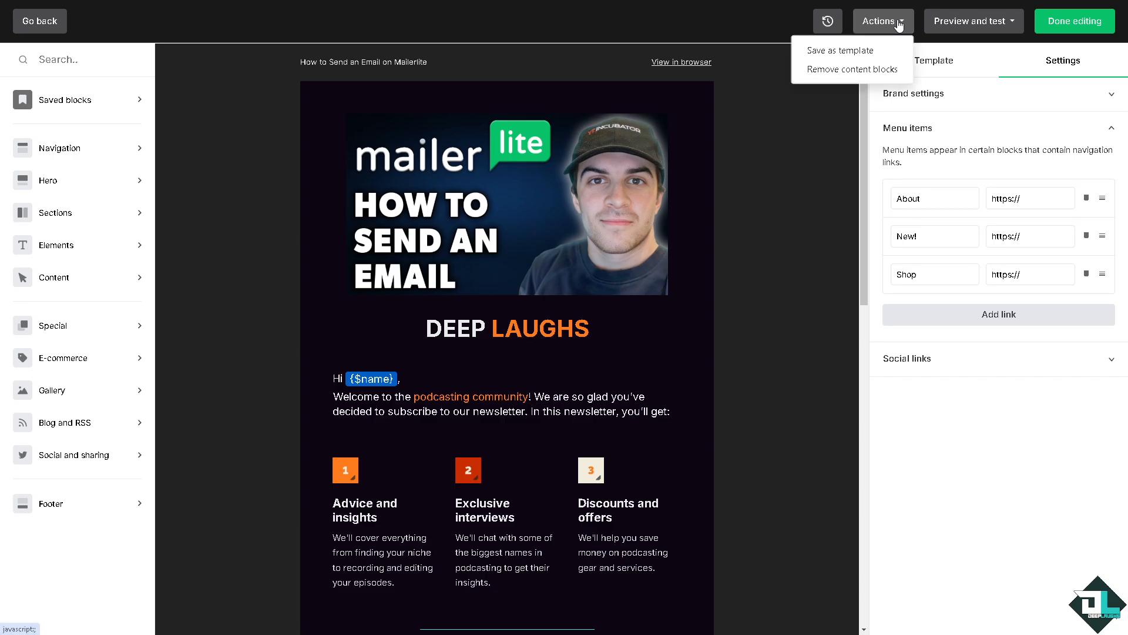
click(859, 55)
click(493, 323)
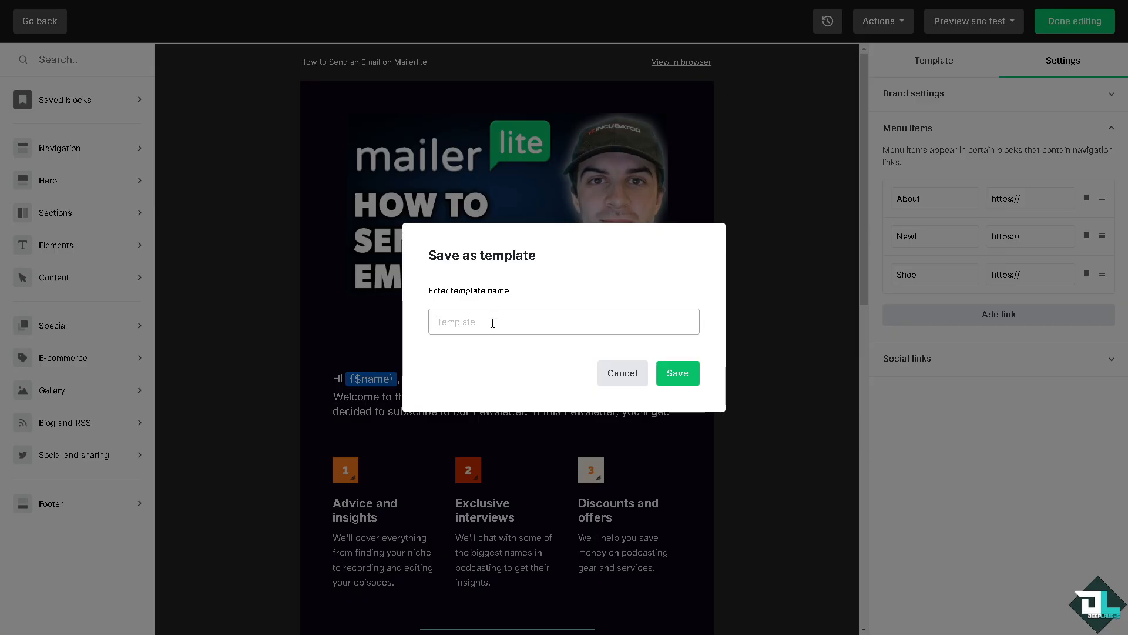
text(EMAIL TEM)
key(BackSpace)
key(ctrl+a)
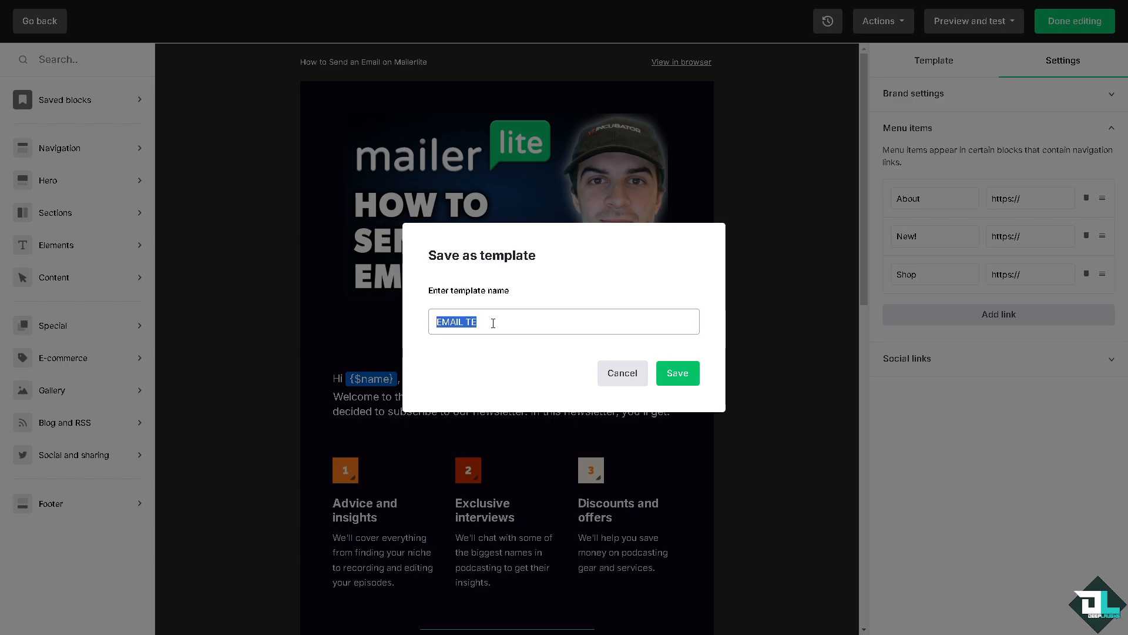
text(DEEP LAUGHS EMAOIL)
key(BackSpace)
key(BackSpace)
text(IL TEMP)
click(677, 378)
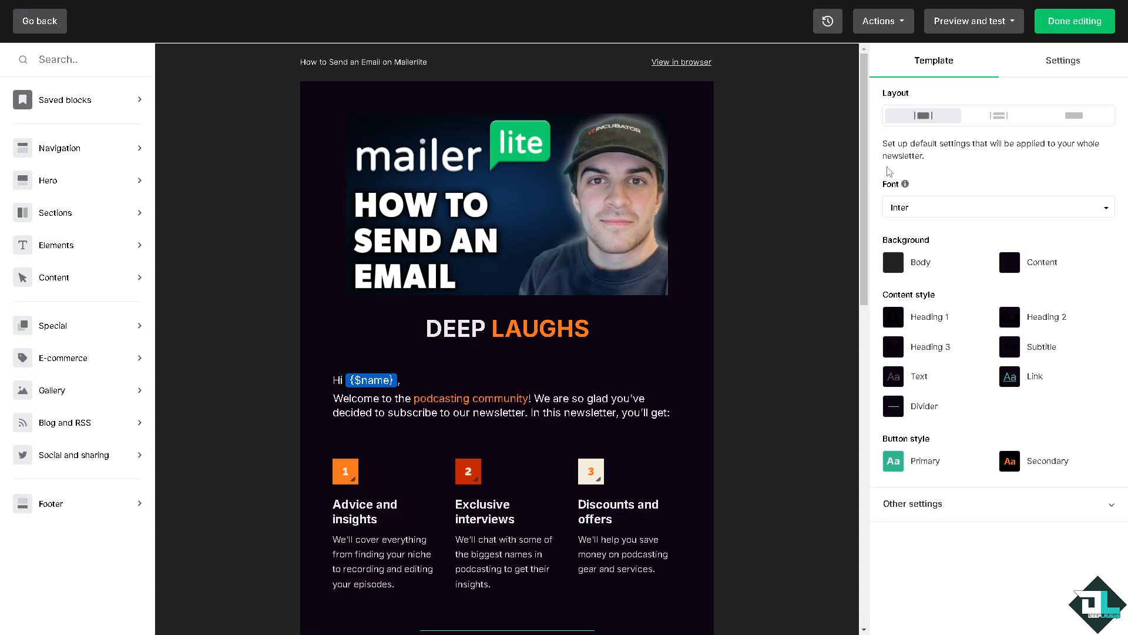
click(993, 23)
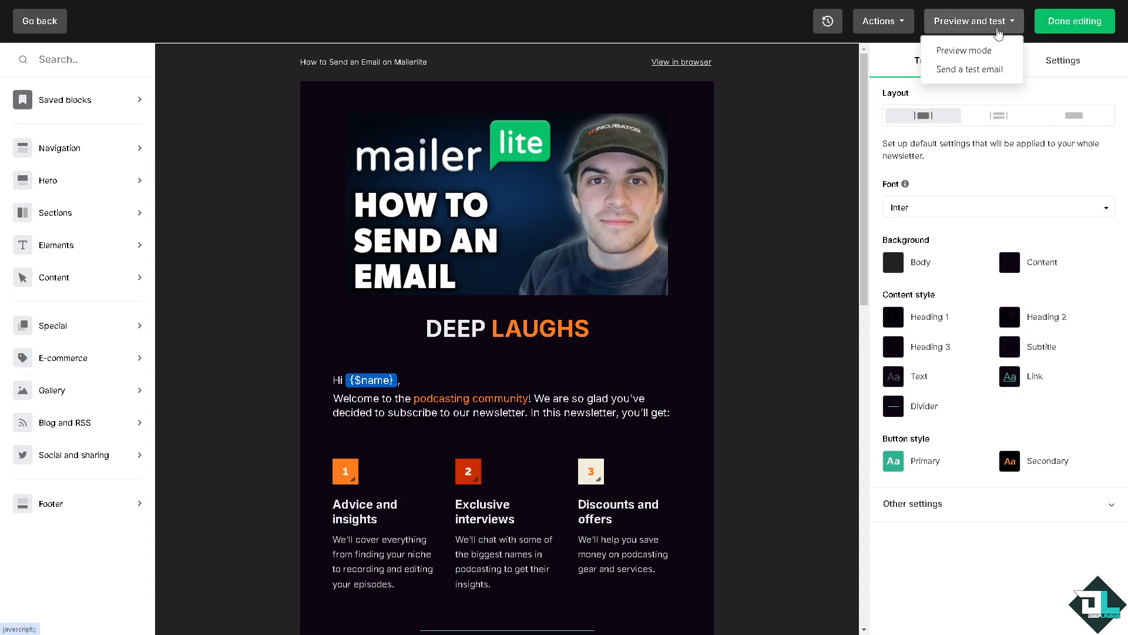
click(983, 70)
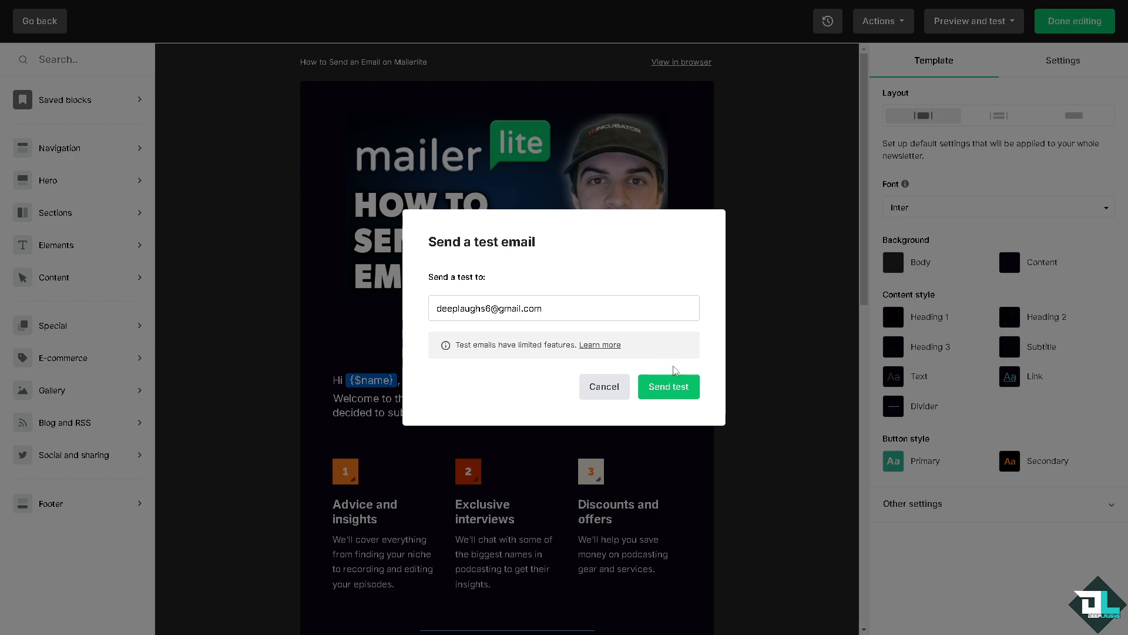
click(605, 388)
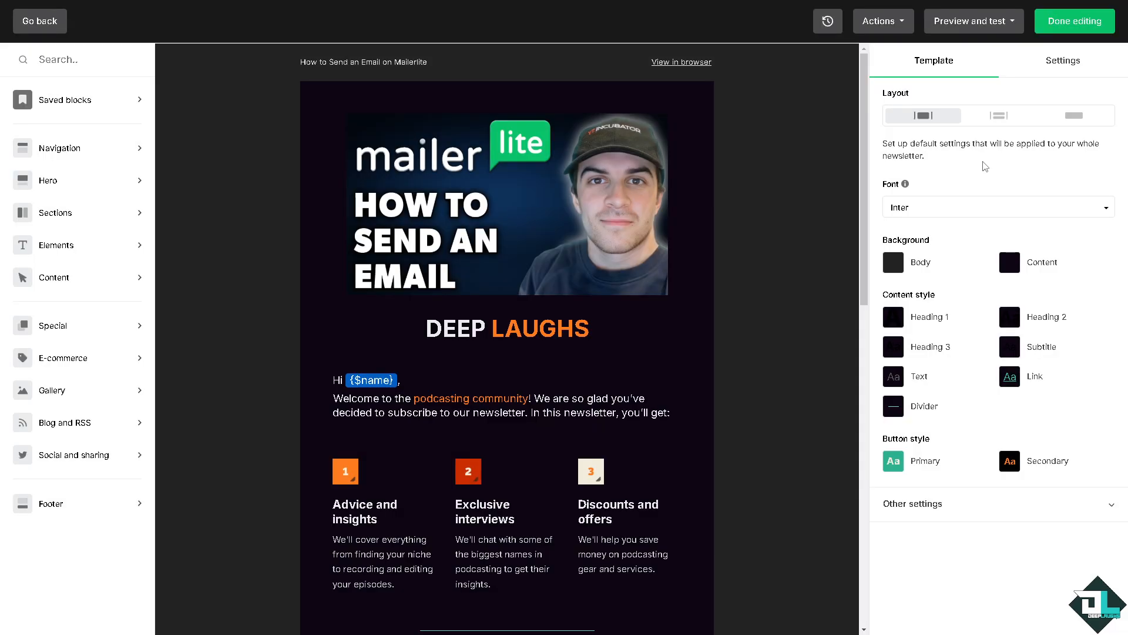
Finish editing the email design and proceed to reviewing and scheduling the campaign
click(1067, 27)
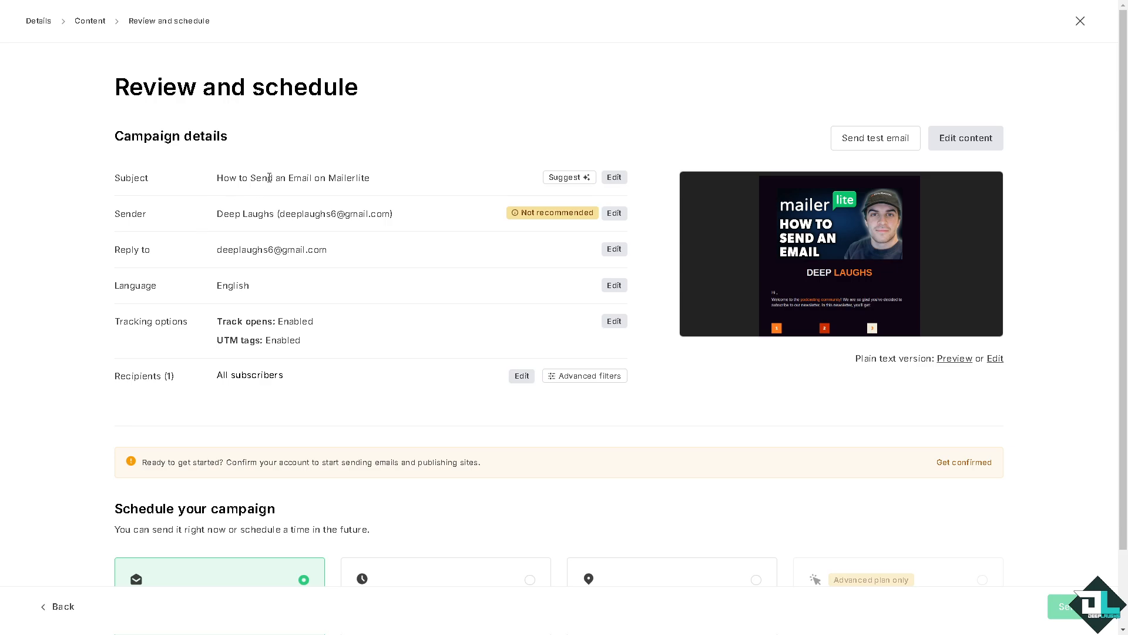
Generate subject lines from "How to Send an Email on Mailerlite" and insert "Unleash the Power of Email Campaigns: Join Mailerlite Now!" as the subject
click(579, 182)
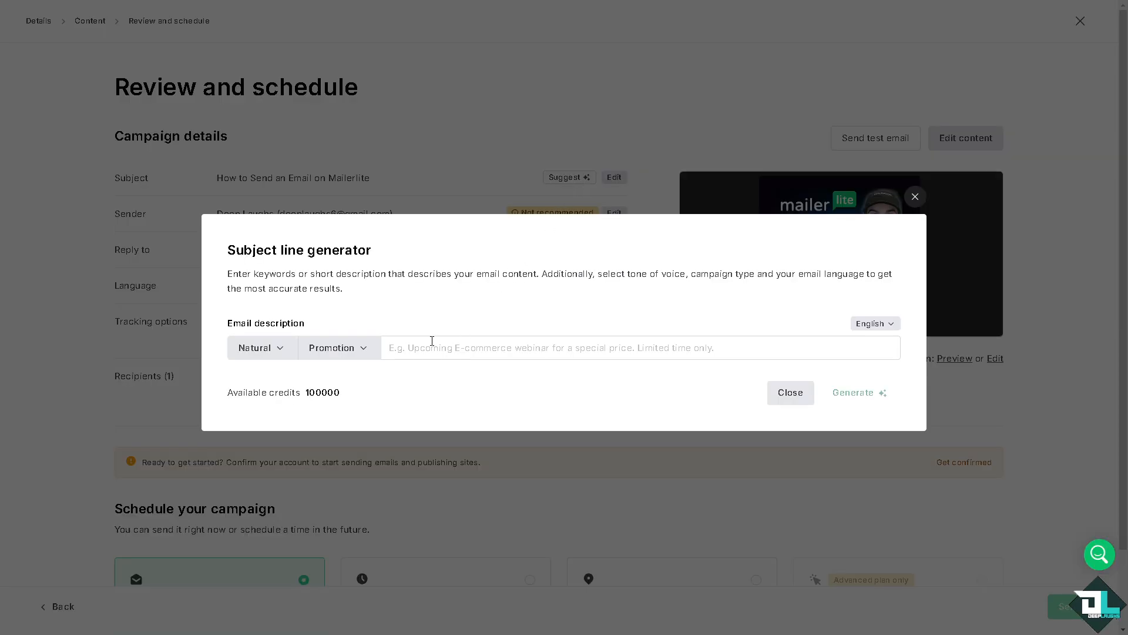
click(427, 345)
key(ctrl+v)
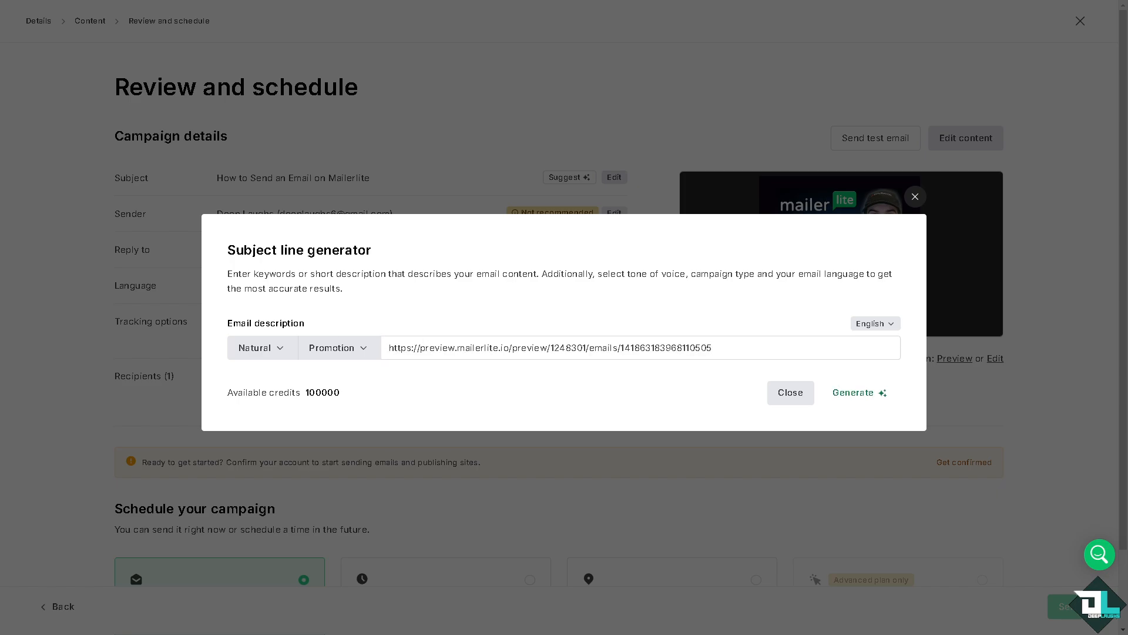
click(526, 352)
key(ctrl+a)
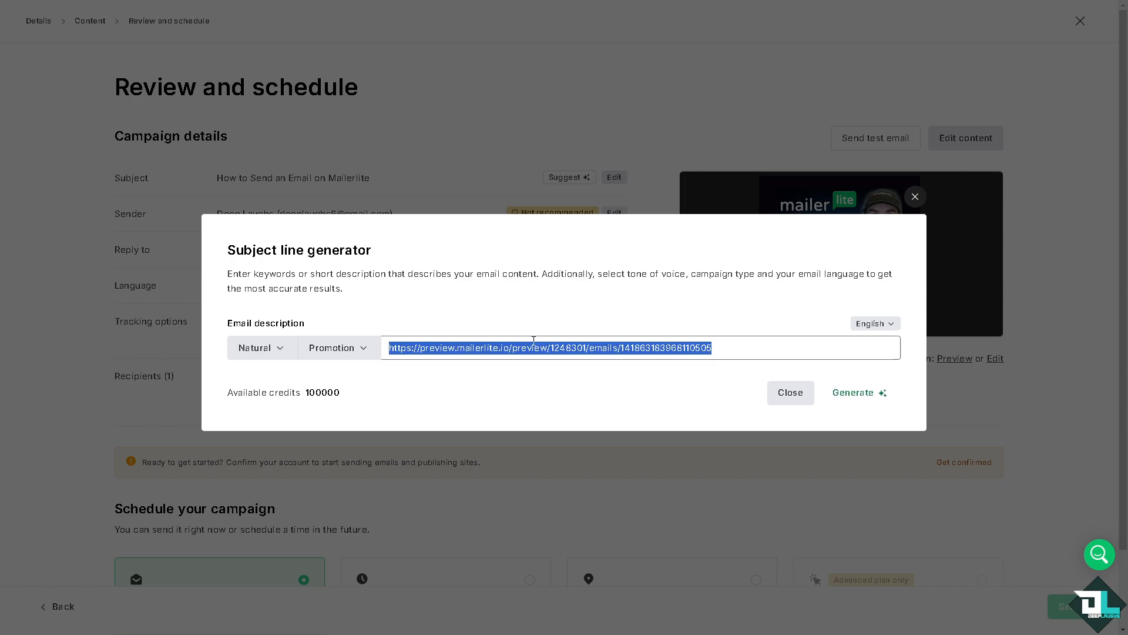
text(How to Send an Email on Mailerlite)
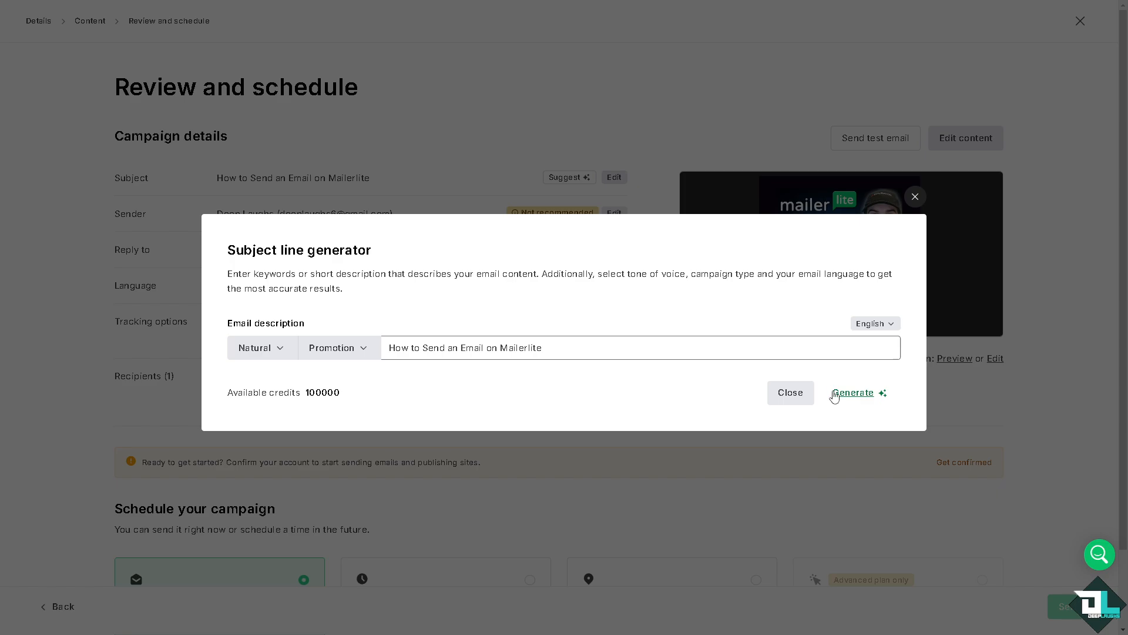
click(866, 398)
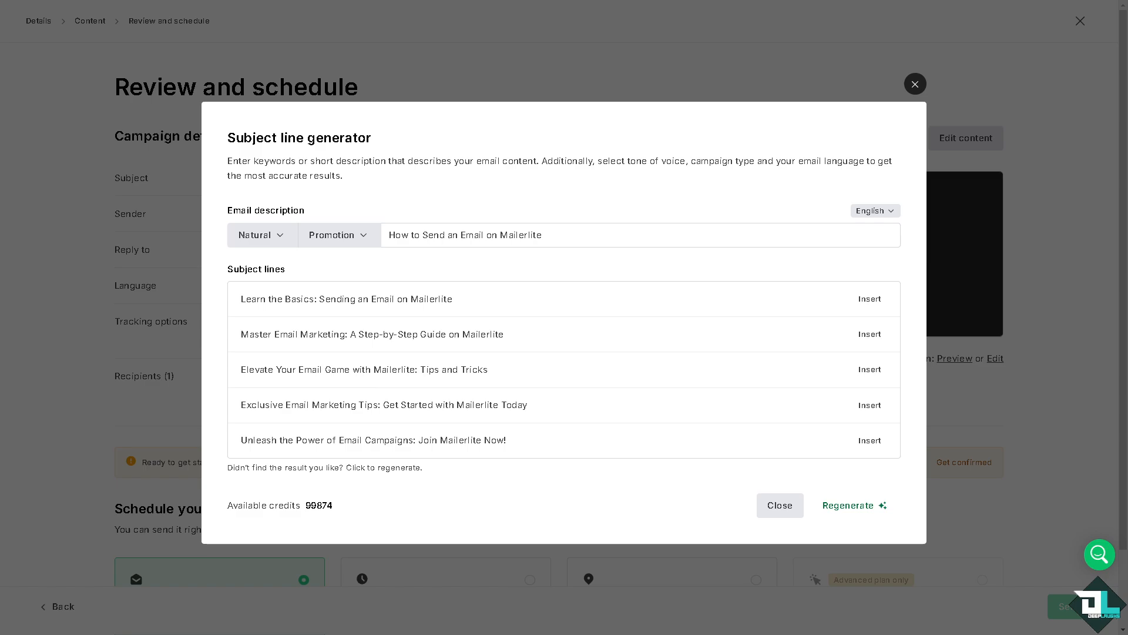
click(871, 440)
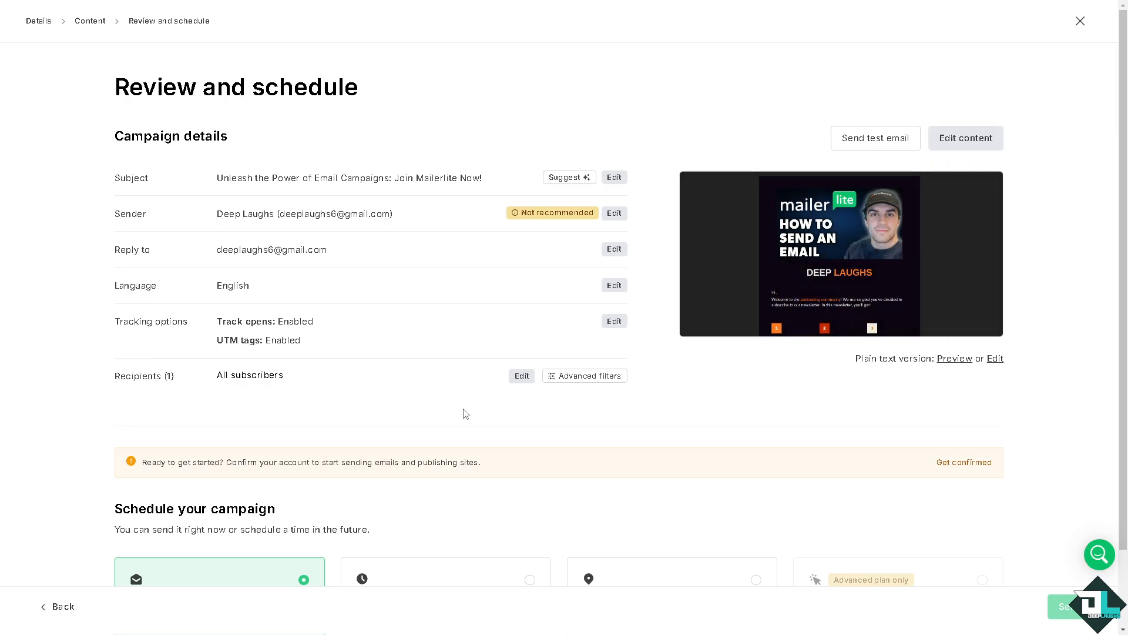
Try the Send later and Based on timezones scheduling options and set the campaign back to Send now
scroll(464, 412, down, 2)
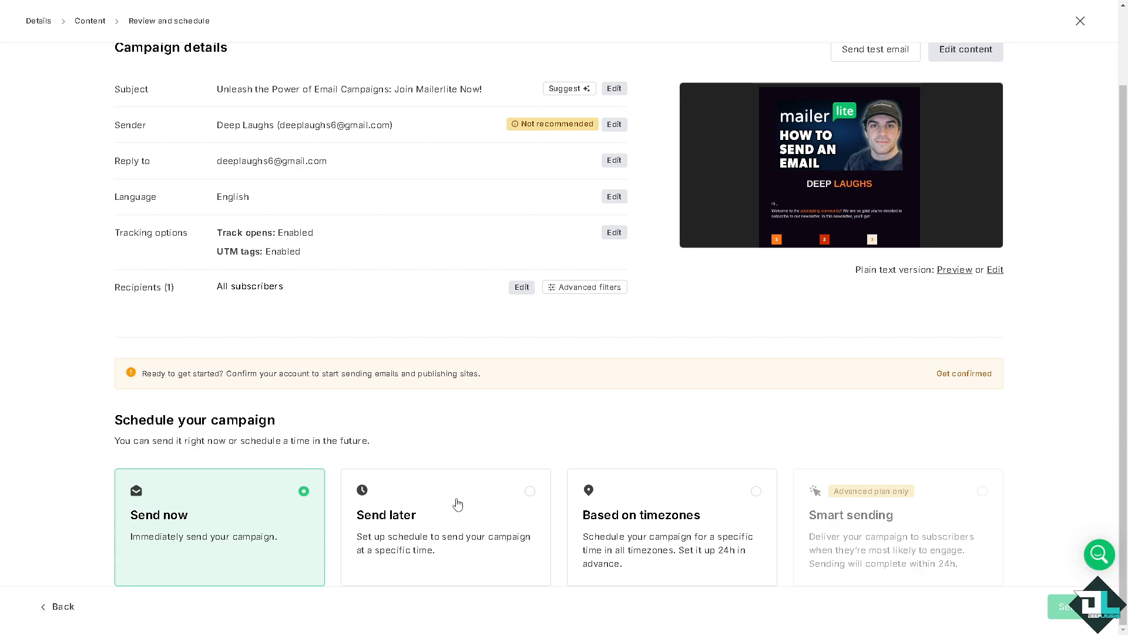
click(439, 504)
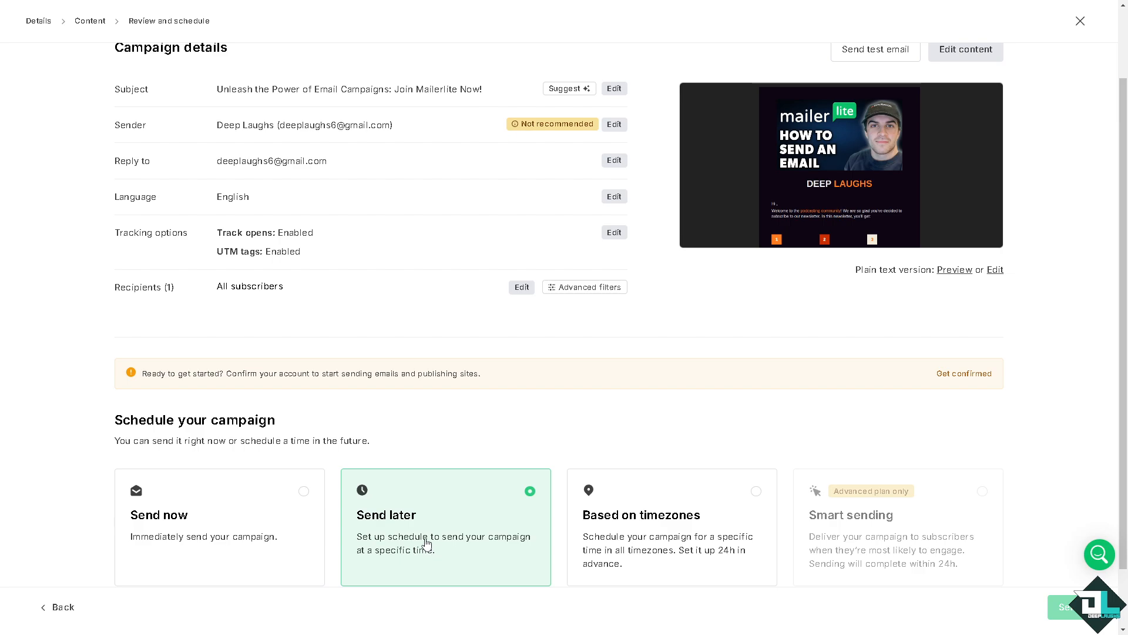
click(629, 531)
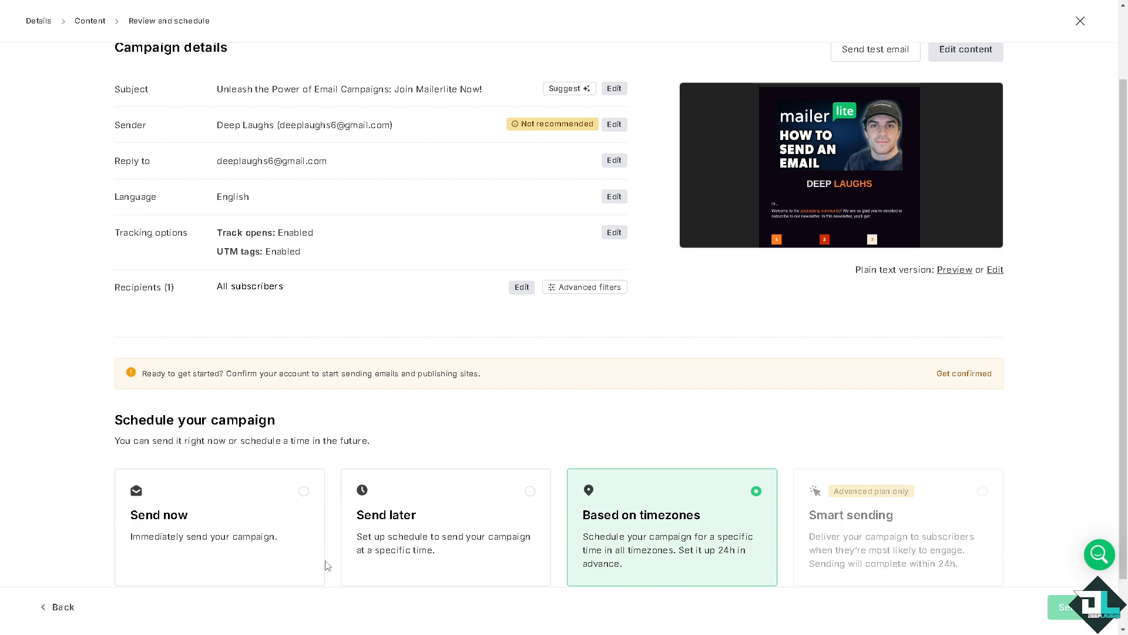
click(286, 548)
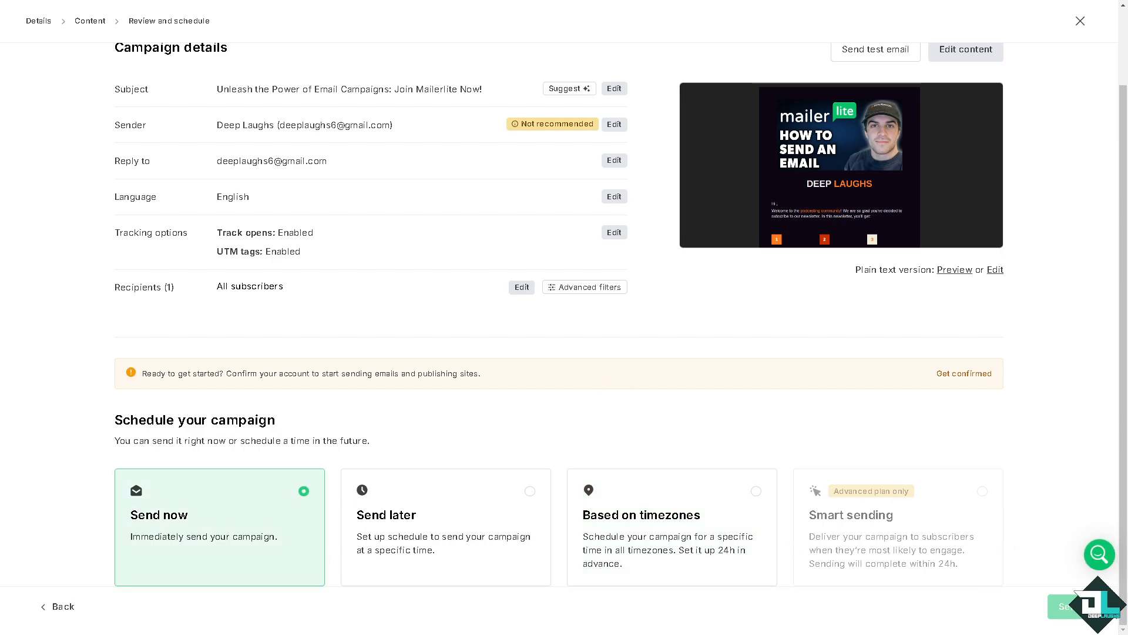